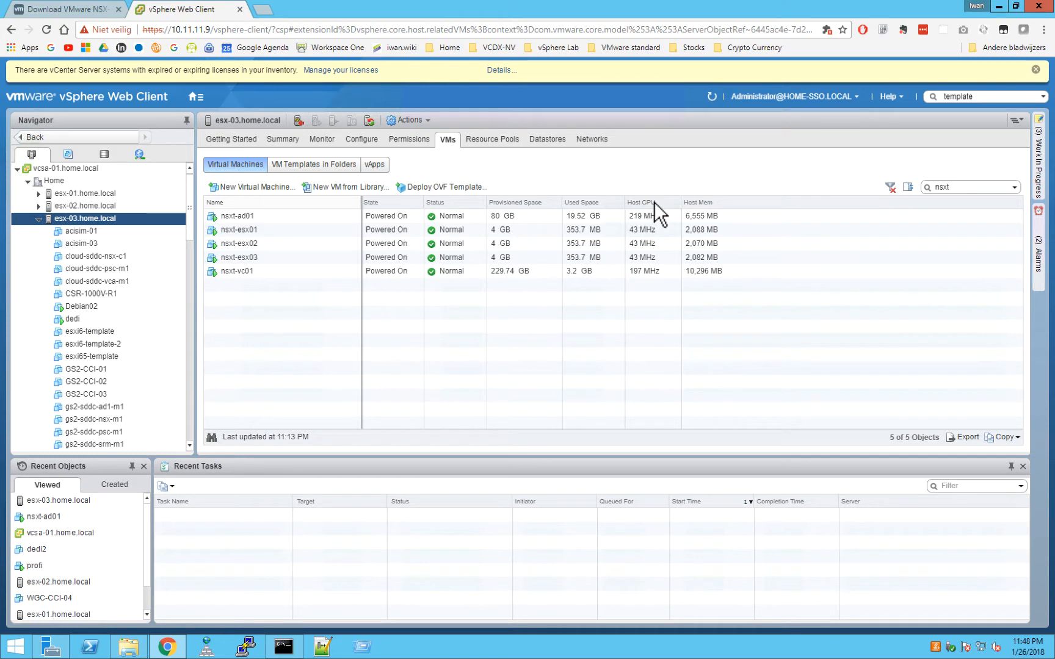
Deploy an OVF template on esx-03 from Desktop\NSX-T Lab\NSX-T\nsx-unified-appliance-2.0.0.0.6522097.ova.
{"action": "right_click", "coordinate": [98, 218]}
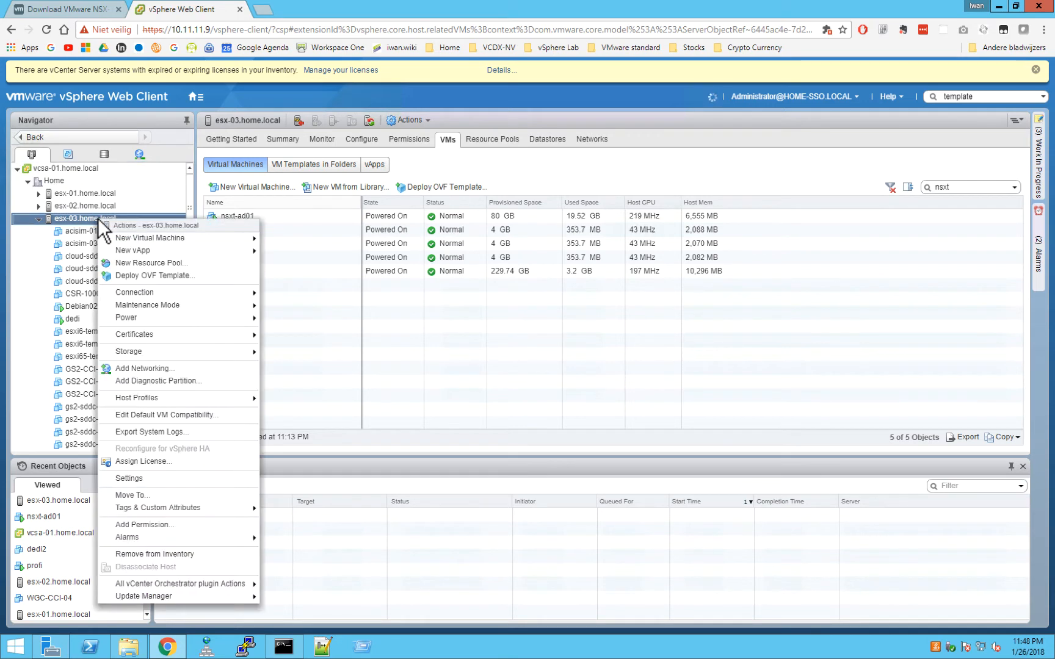
{"action": "left_click", "coordinate": [155, 275]}
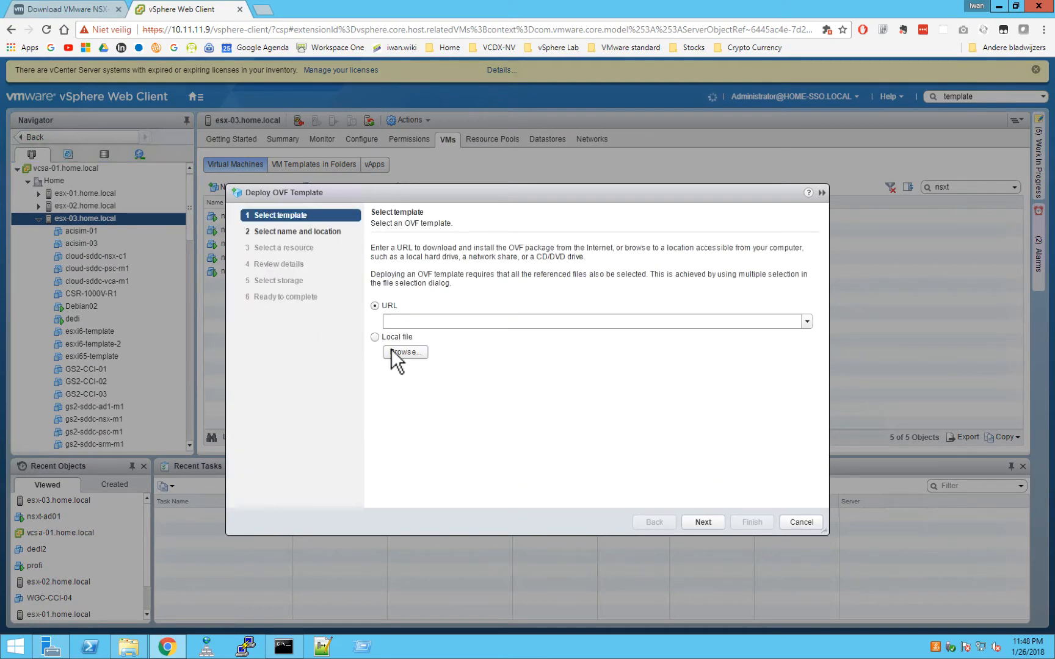
{"action": "left_click", "coordinate": [393, 352]}
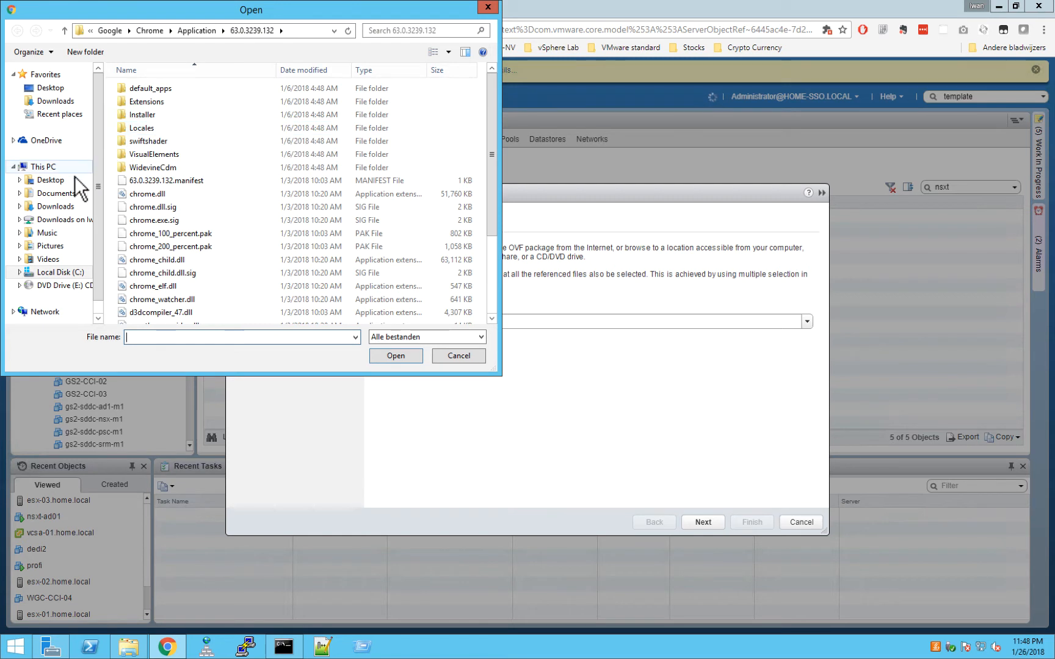
{"action": "left_click", "coordinate": [54, 180]}
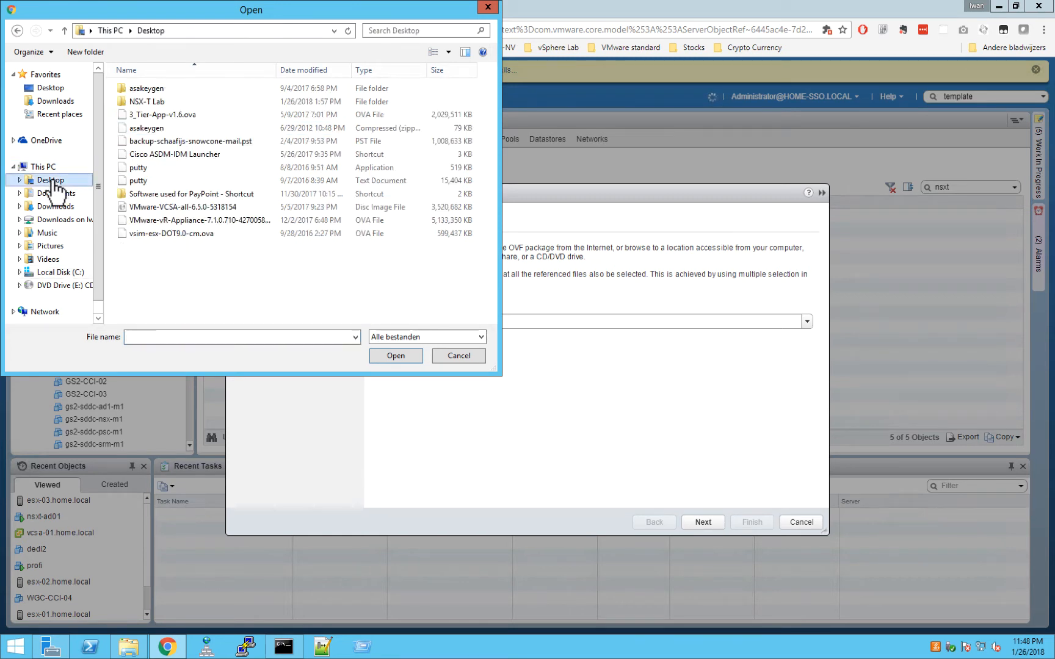
{"action": "double_click", "coordinate": [152, 101]}
{"action": "double_click", "coordinate": [139, 89]}
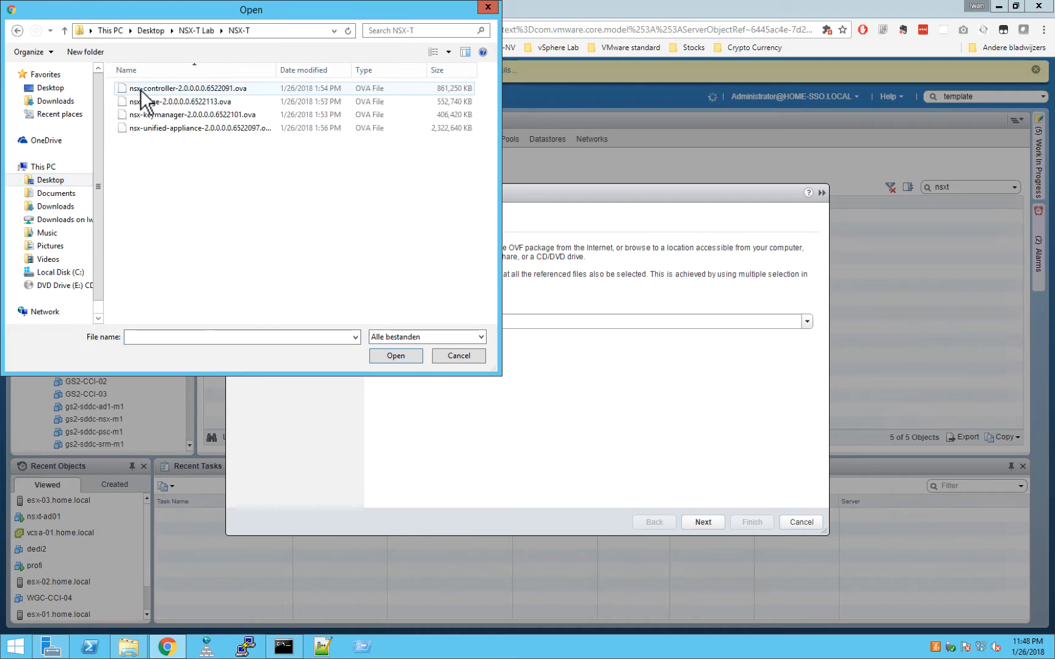
{"action": "left_click", "coordinate": [196, 130]}
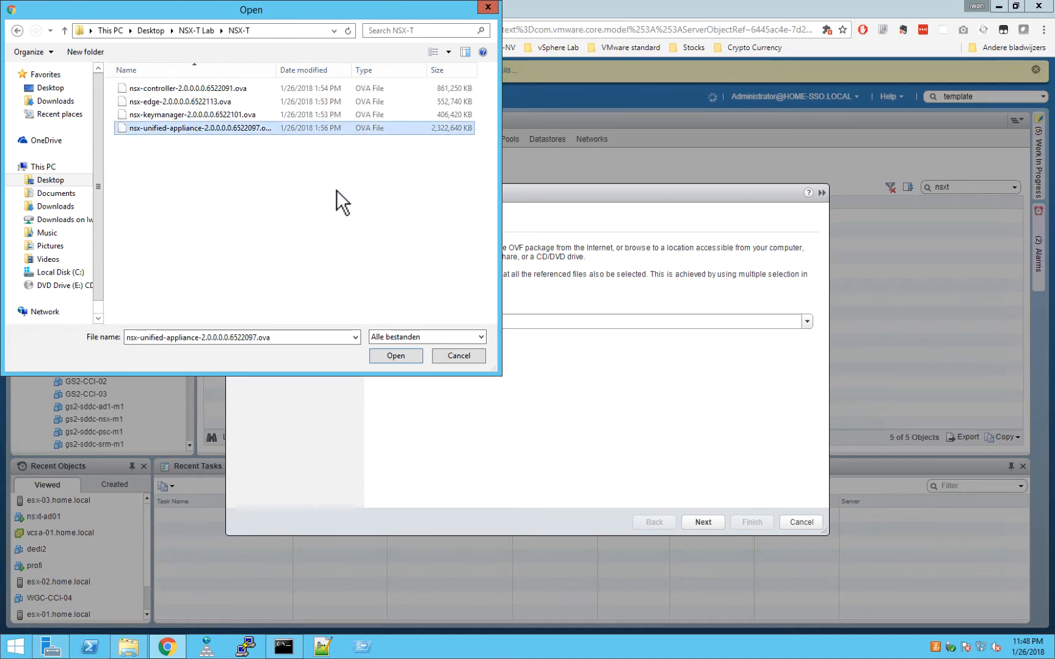
{"action": "left_click", "coordinate": [395, 356]}
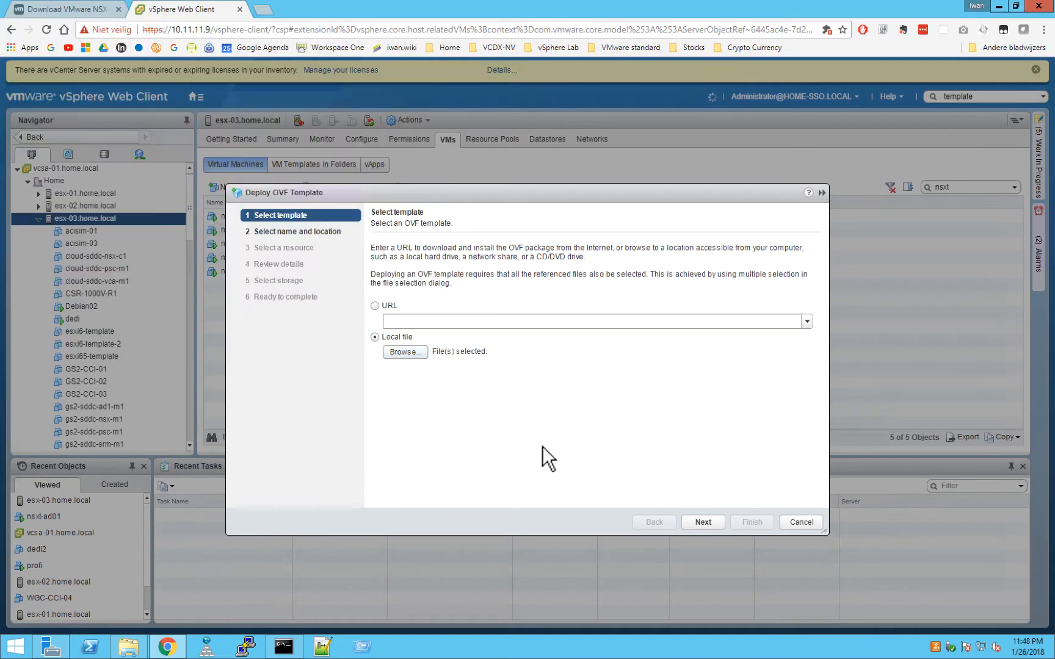
Name the VM nsxt-nsxm01 and select esx-03.home.local as its compute resource.
{"action": "left_click", "coordinate": [709, 525]}
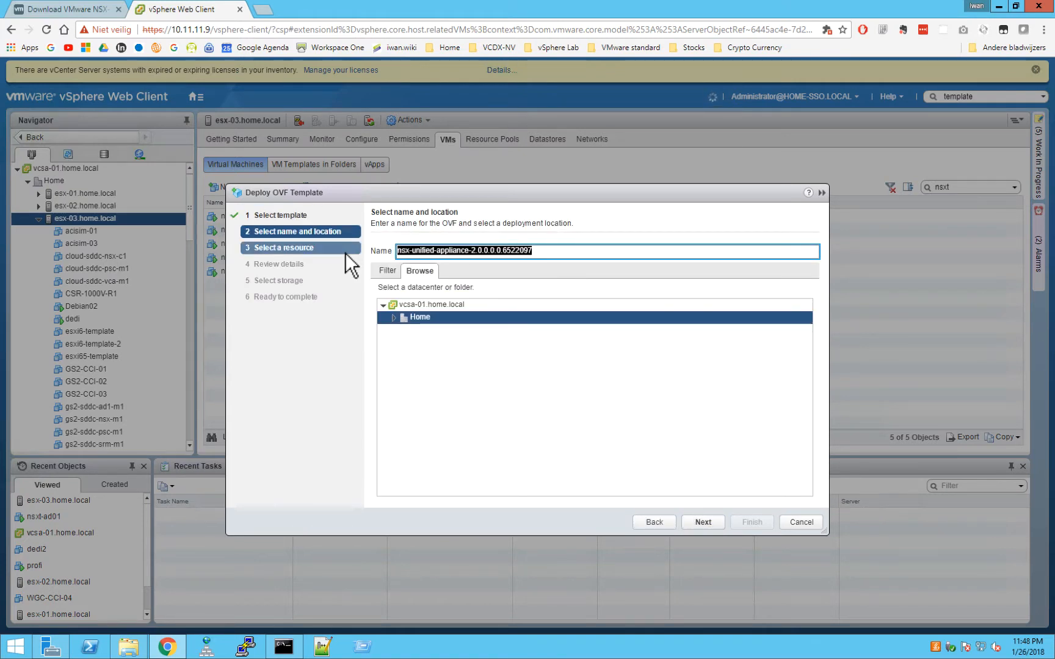
{"action": "type", "text": "nsx"}
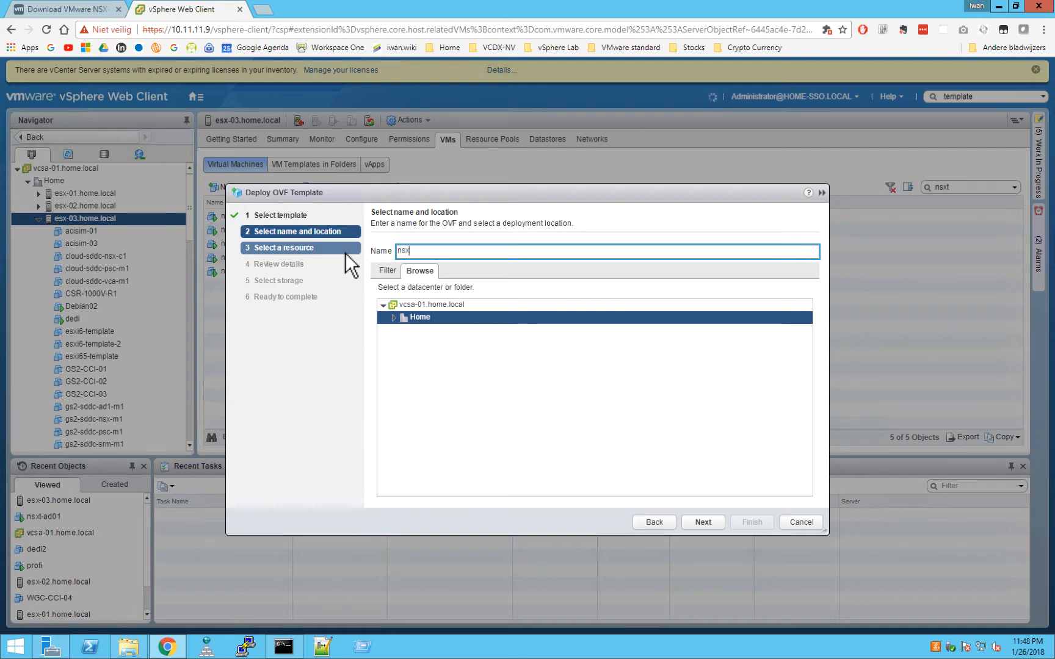
{"action": "type", "text": "t-nsxm01"}
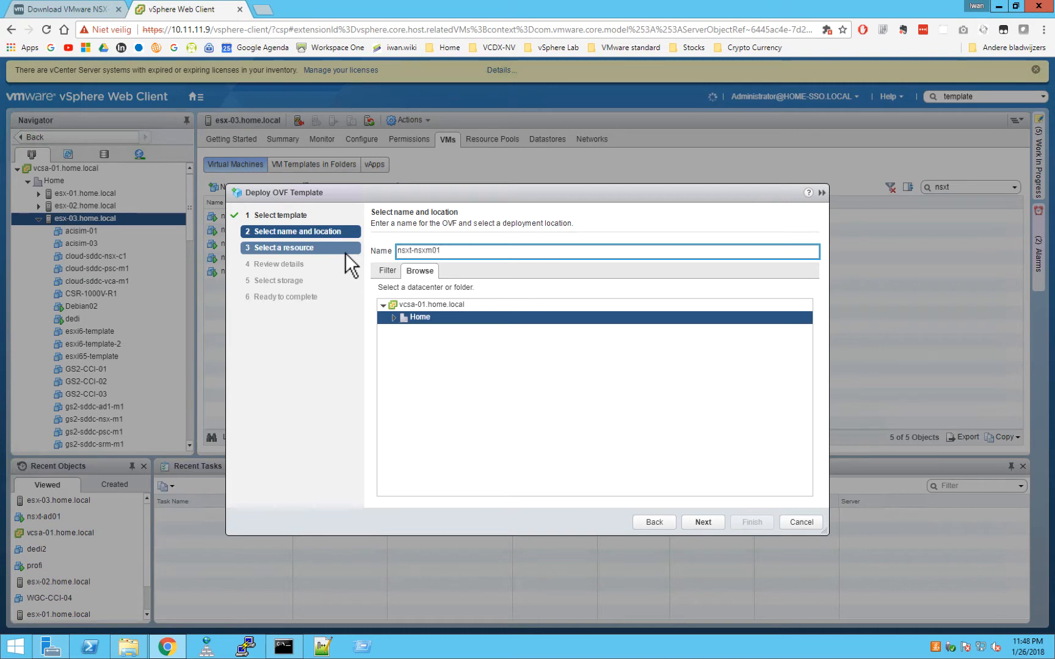
{"action": "left_click", "coordinate": [702, 522]}
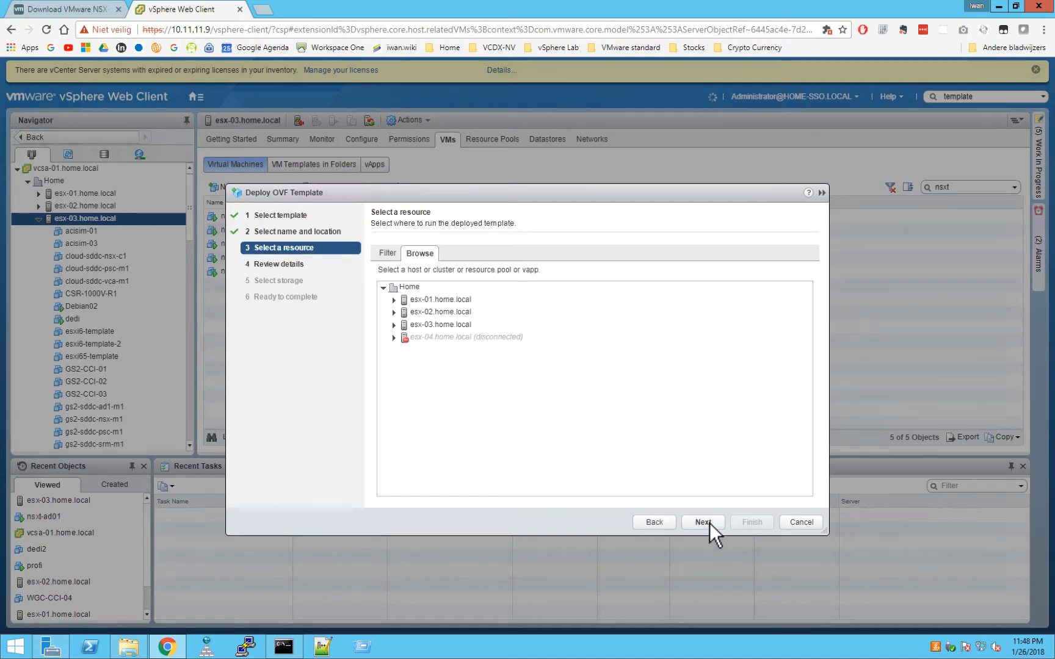
{"action": "left_click", "coordinate": [462, 326]}
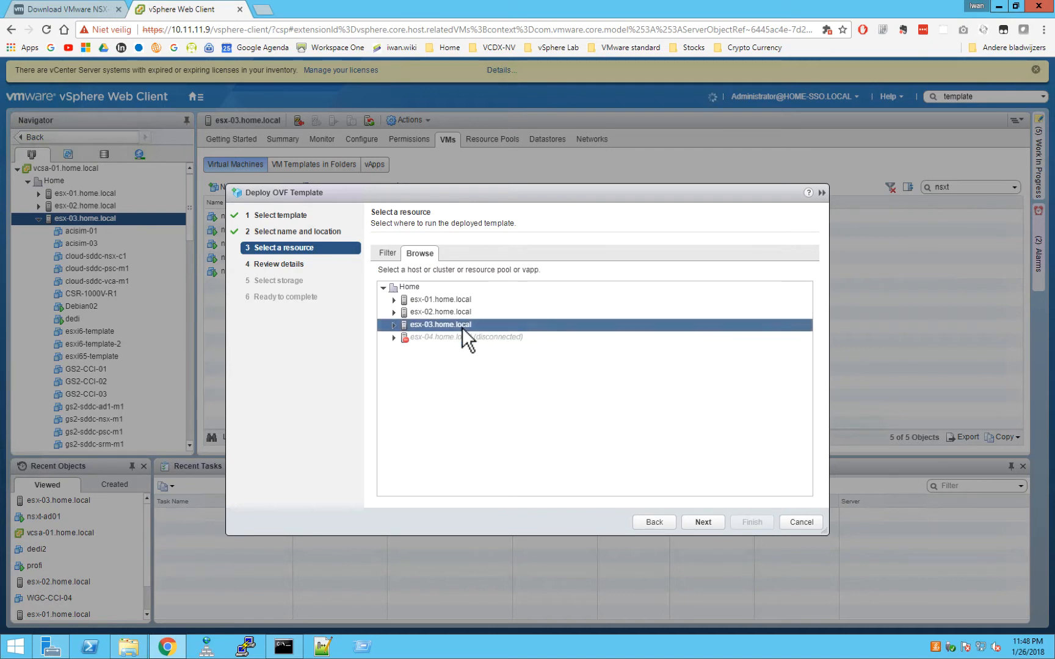
{"action": "left_click", "coordinate": [698, 522]}
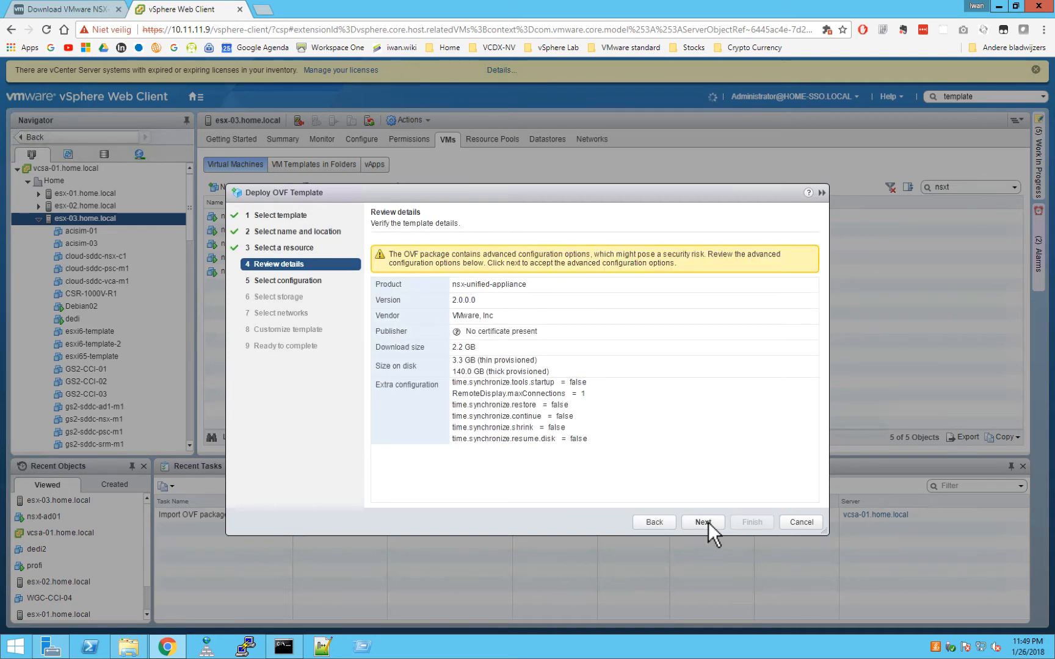
Accept the template details and pick the Small configuration (2 vCPU, 8GB RAM, 140GB).
{"action": "left_click", "coordinate": [708, 522]}
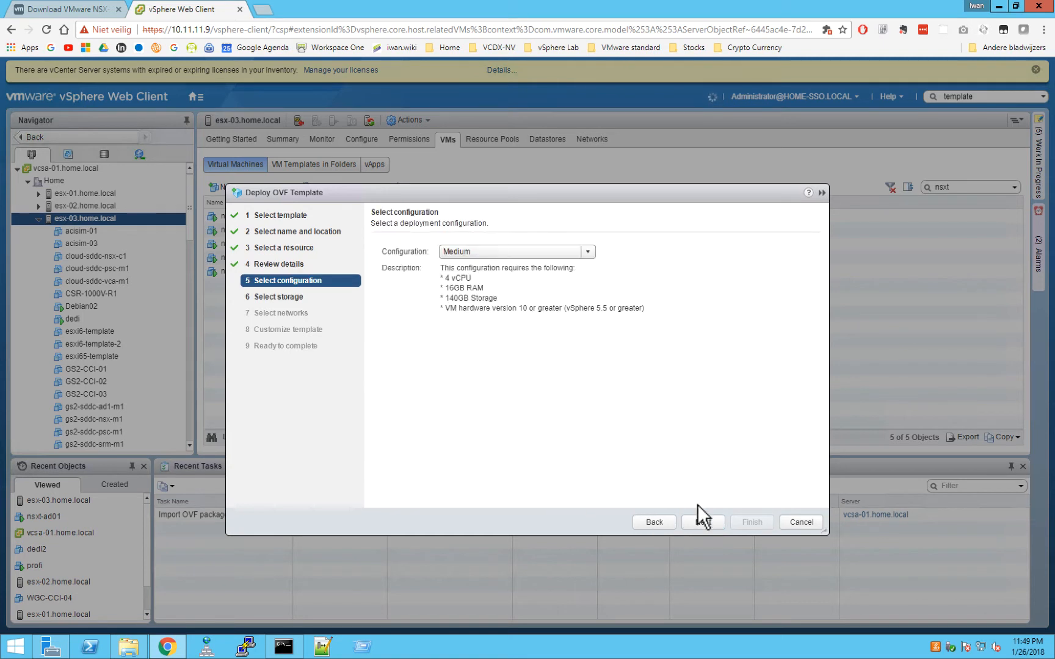
{"action": "left_click", "coordinate": [589, 252]}
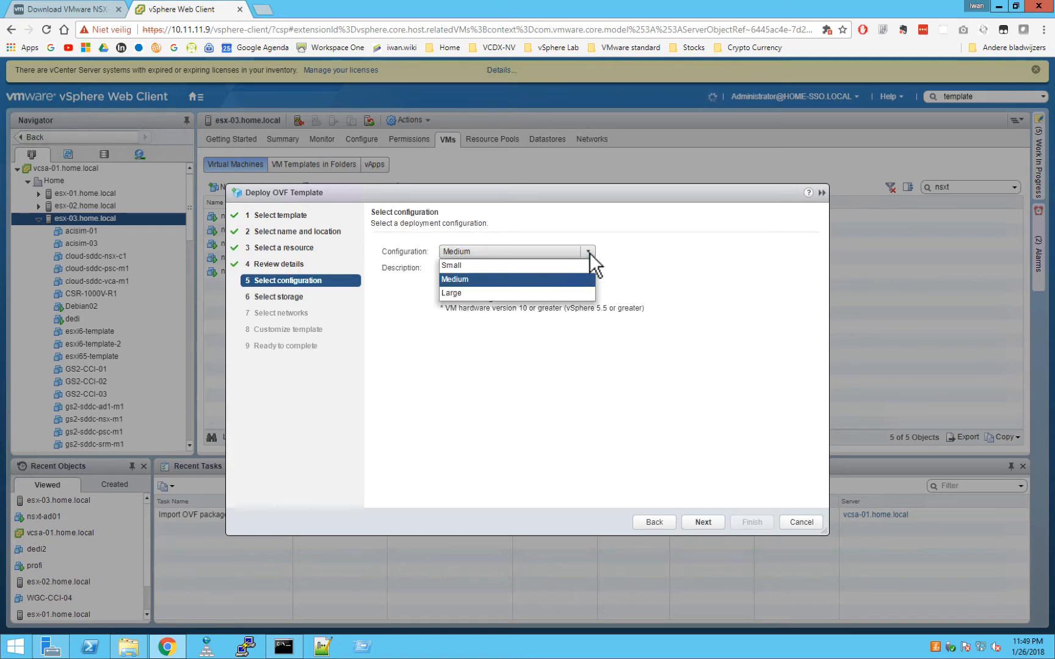
{"action": "left_click", "coordinate": [589, 253]}
{"action": "left_click", "coordinate": [586, 249]}
{"action": "left_click", "coordinate": [532, 268]}
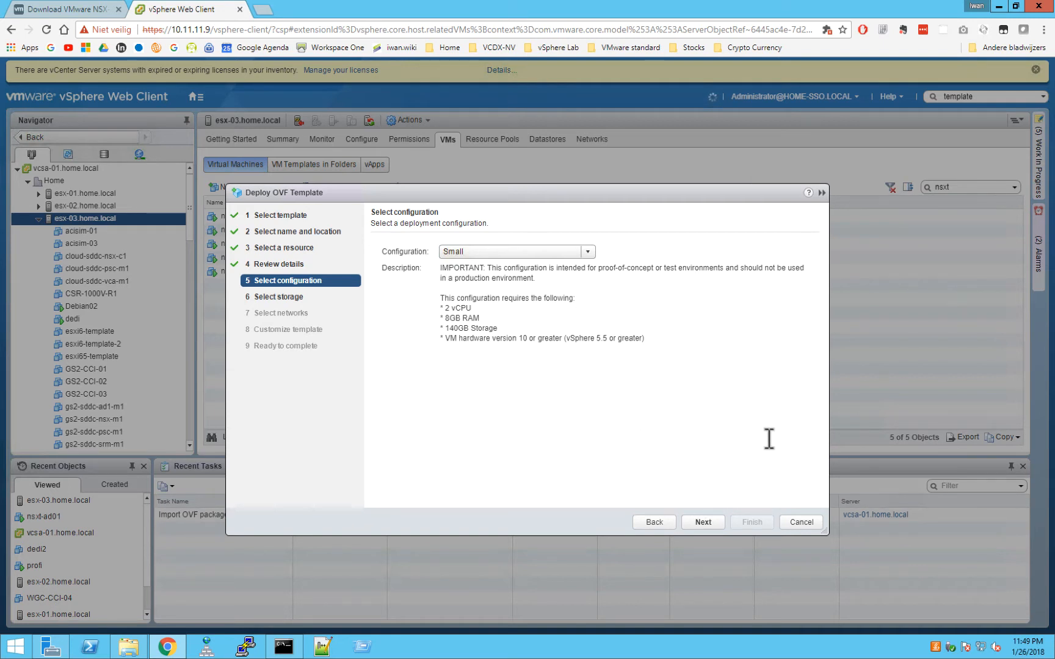
{"action": "left_click", "coordinate": [708, 522]}
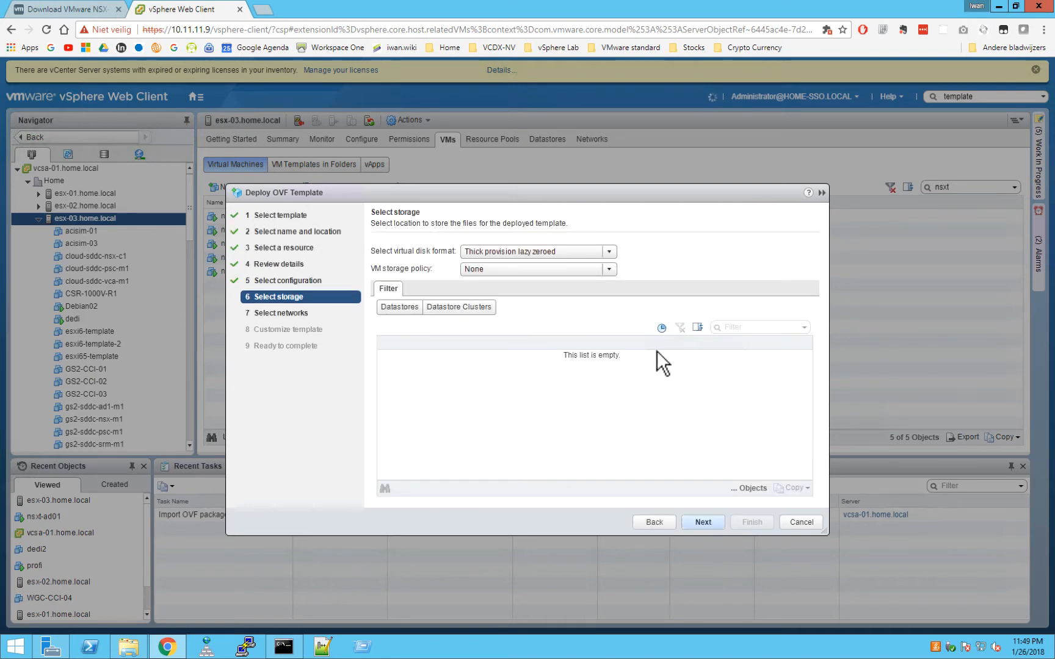
Use the ESX-03 NFS datastore for storage and map Network 1 to vSwitch1 - VLAN101.
{"action": "left_click", "coordinate": [645, 384]}
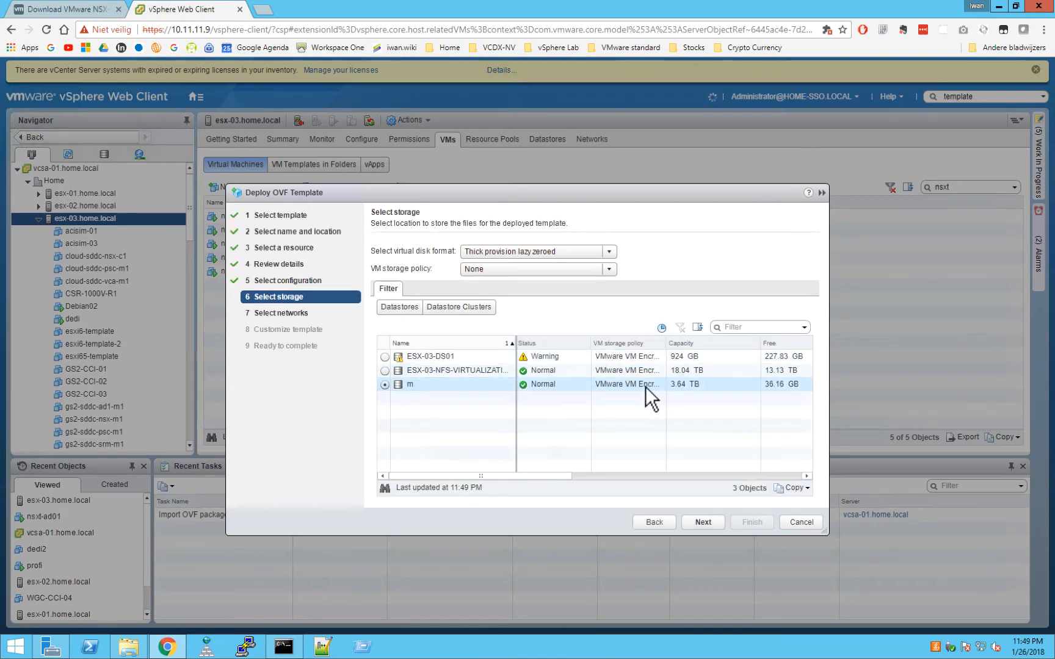
{"action": "left_click", "coordinate": [384, 371]}
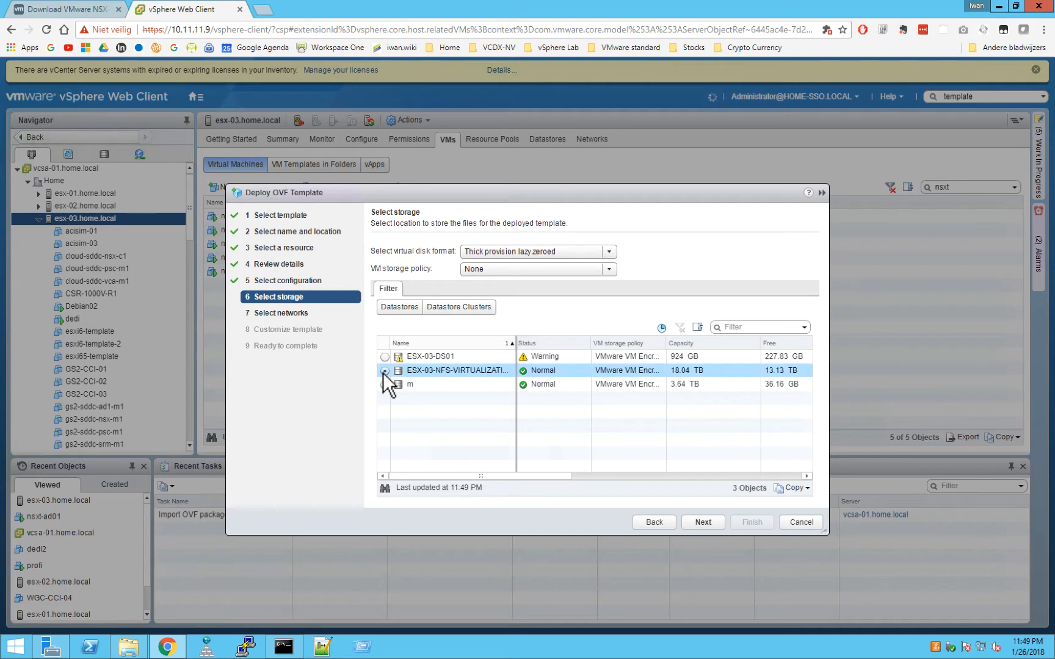
{"action": "left_click", "coordinate": [703, 522]}
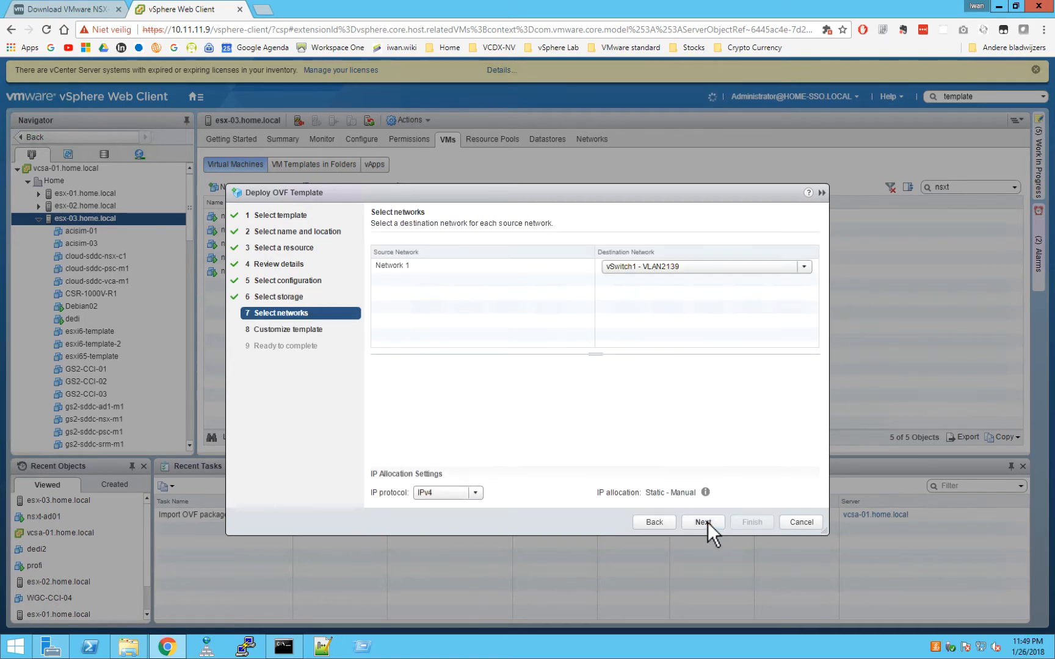
{"action": "left_click", "coordinate": [722, 270]}
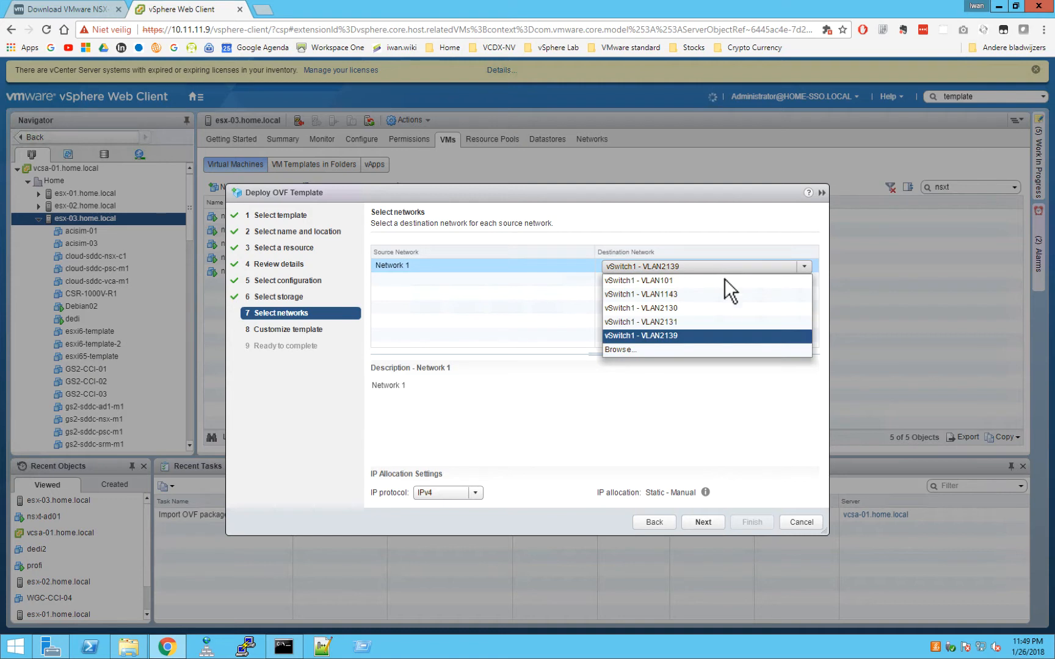
{"action": "left_click", "coordinate": [679, 282]}
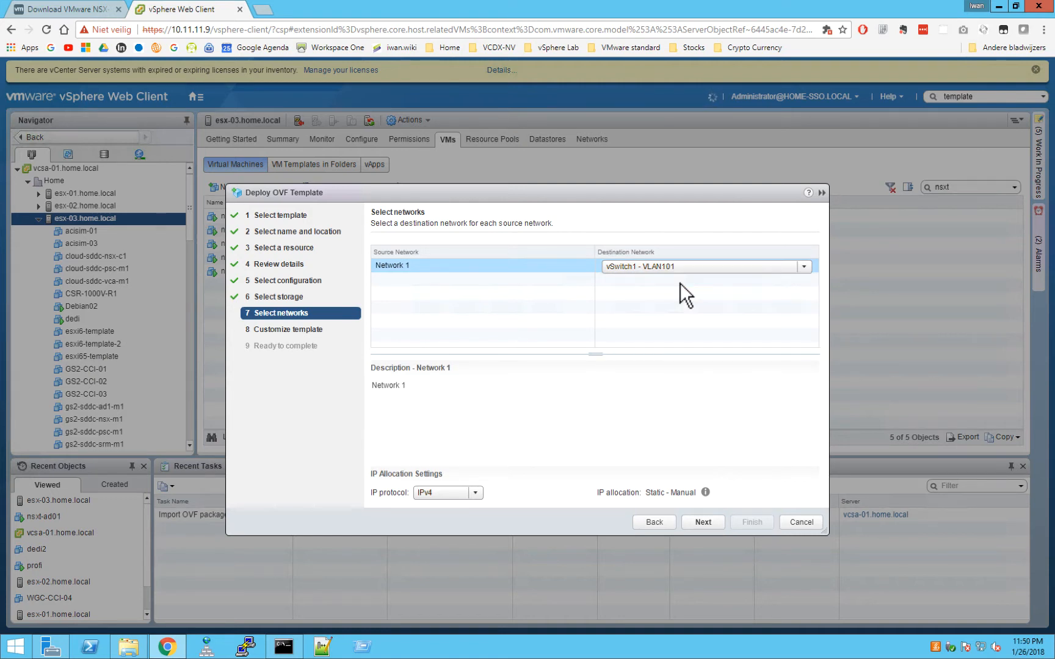
Enter the CLI admin password and its confirmation in Customize template.
{"action": "left_click", "coordinate": [703, 522]}
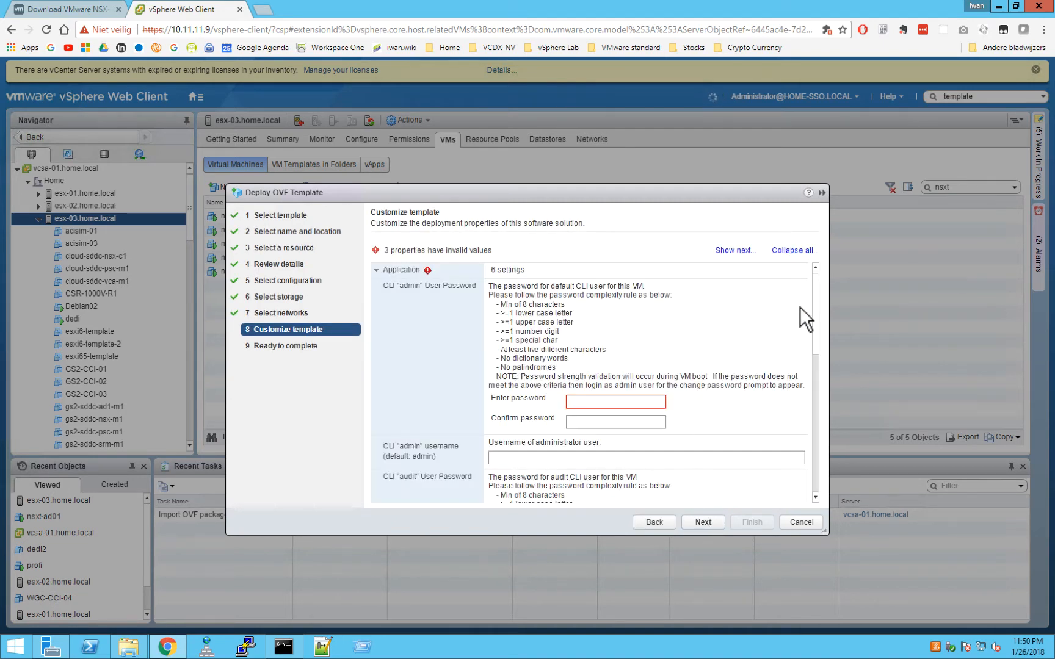
{"action": "left_click", "coordinate": [585, 400]}
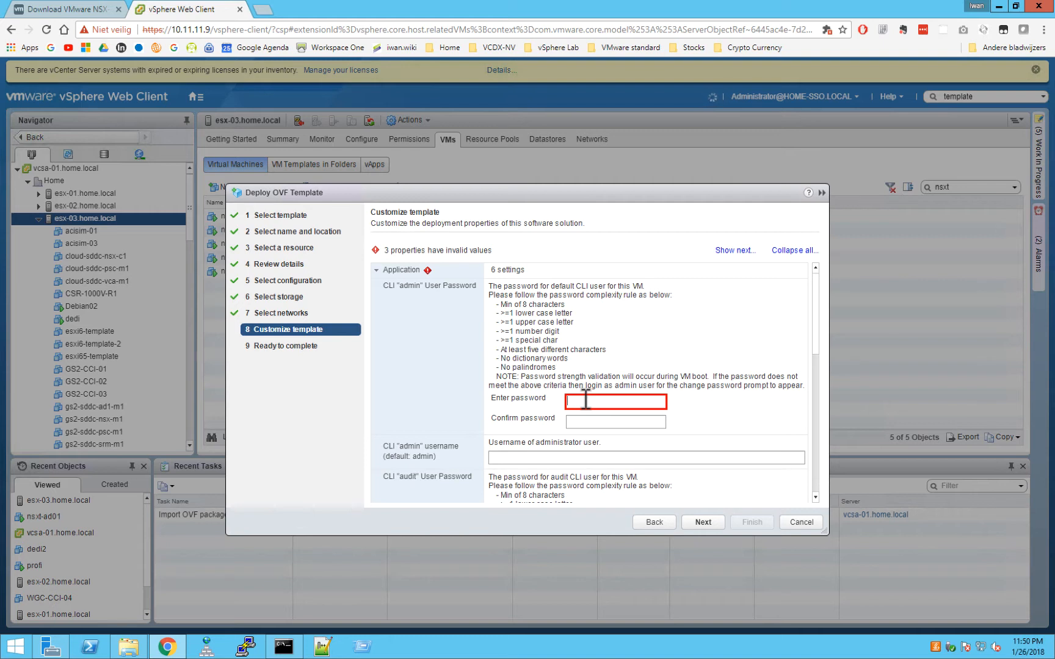
{"action": "type", "text": "*******"}
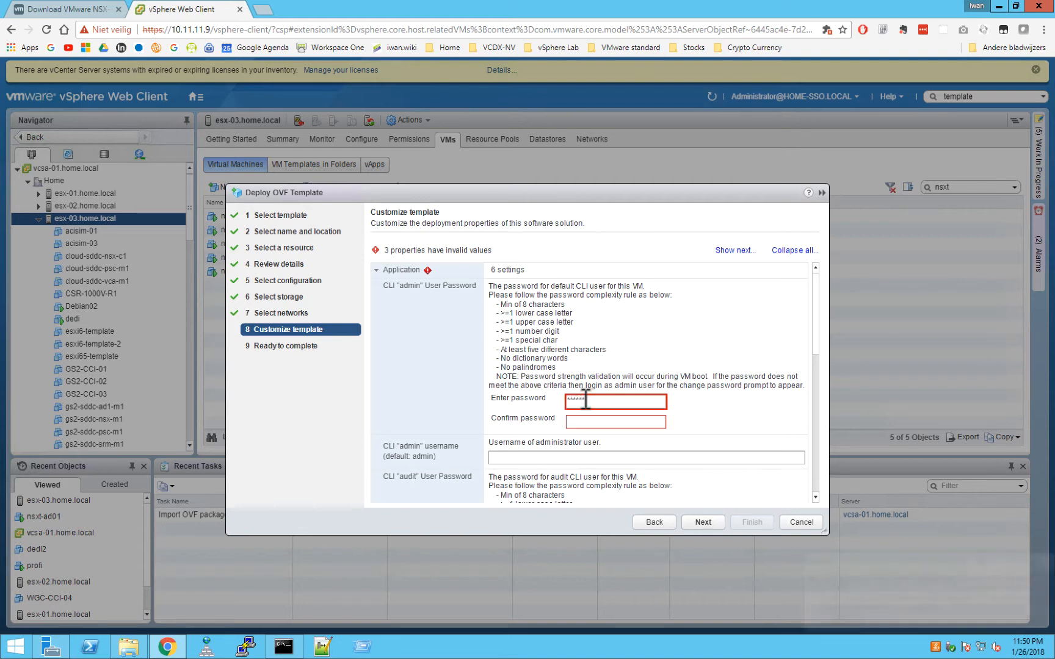
{"action": "type", "text": "**"}
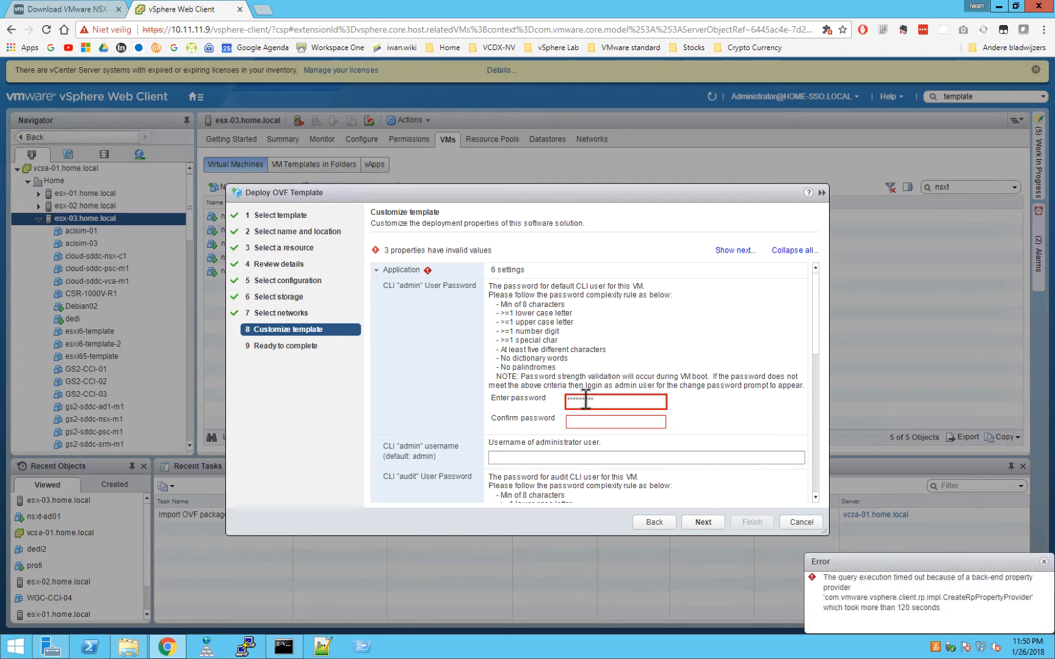
{"action": "type", "text": "*******"}
{"action": "left_click", "coordinate": [605, 420]}
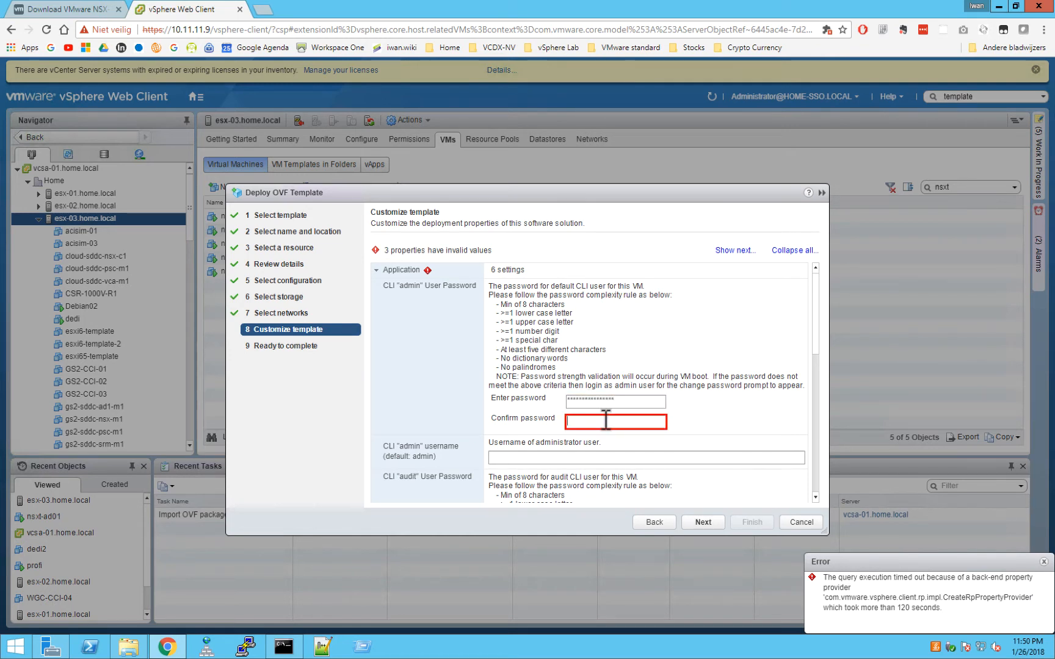
{"action": "type", "text": "*********"}
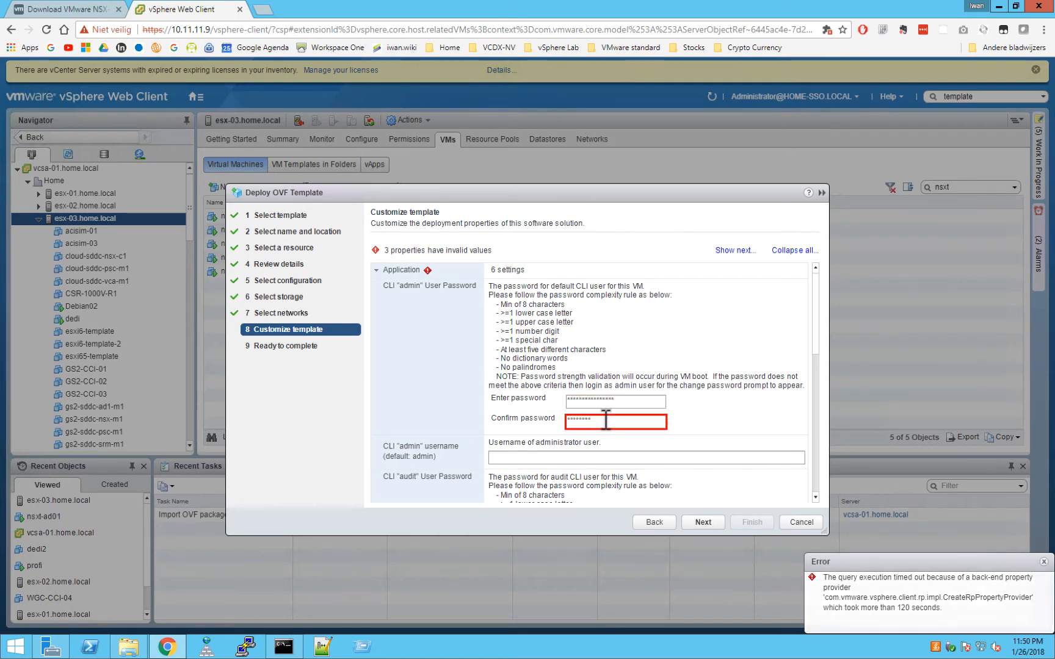
{"action": "type", "text": "*****"}
Retype both CLI admin password fields so they match.
{"action": "key", "text": "shift+Tab"}
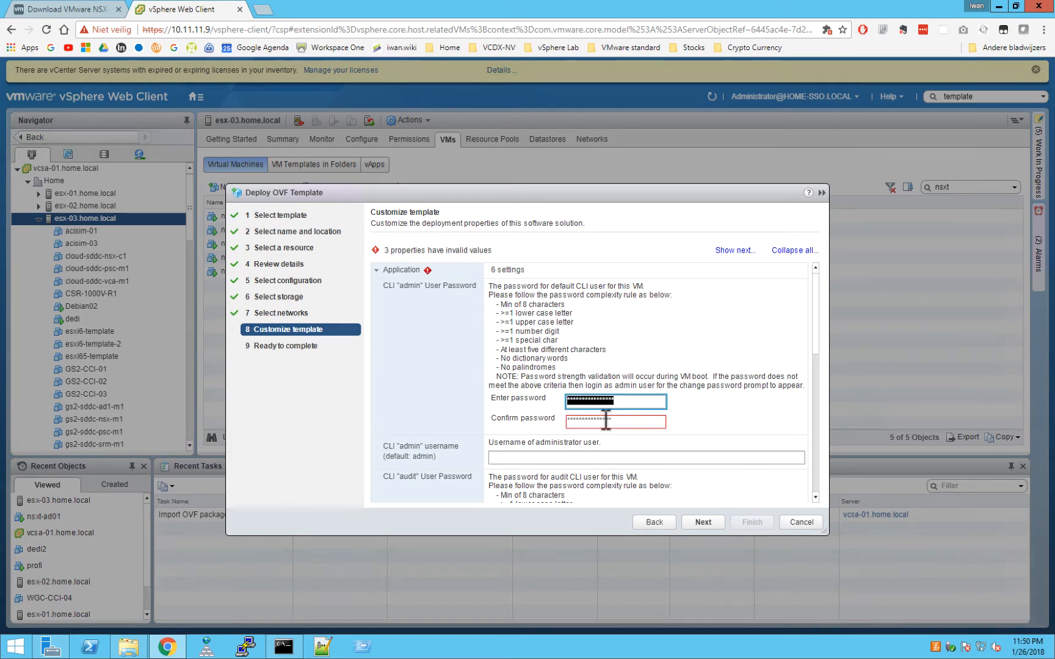
{"action": "type", "text": "*"}
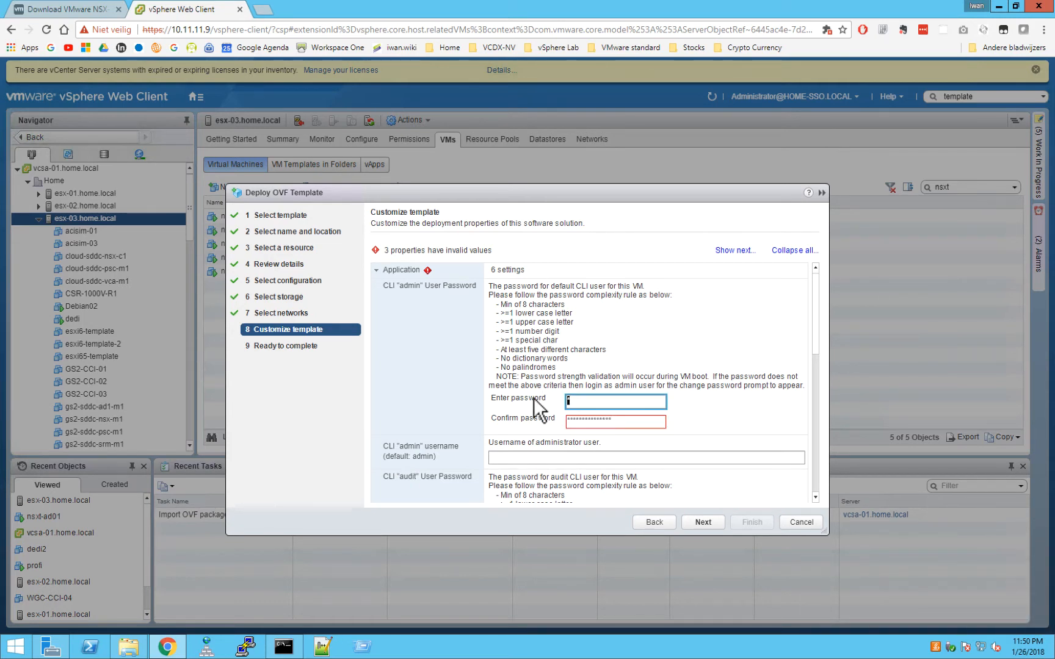
{"action": "key", "text": "BackSpace"}
{"action": "type", "text": "**************"}
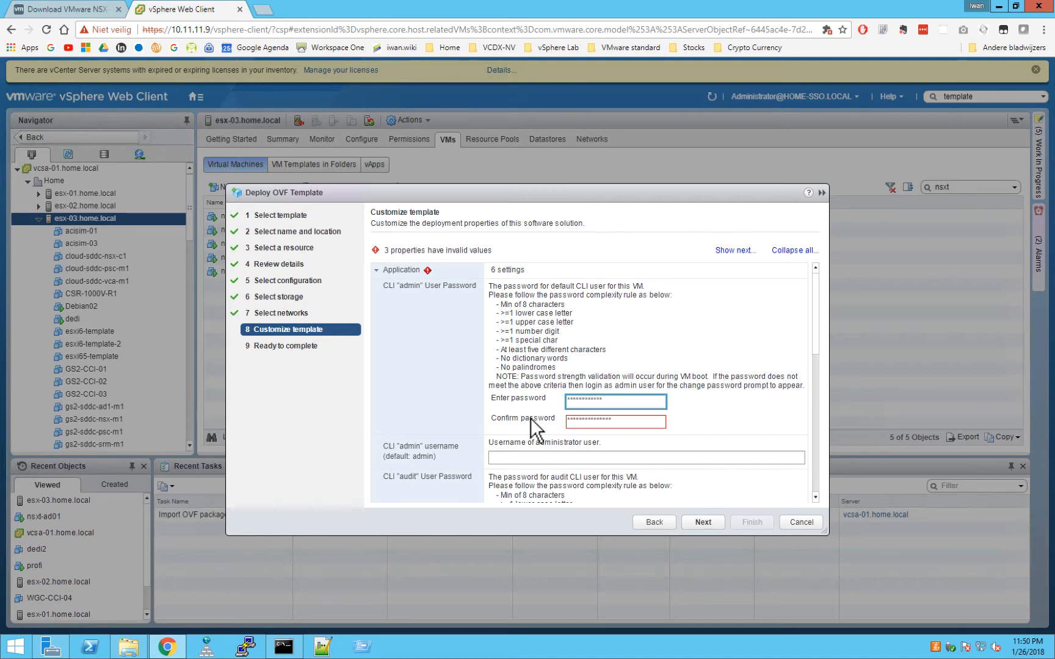
{"action": "type", "text": "*"}
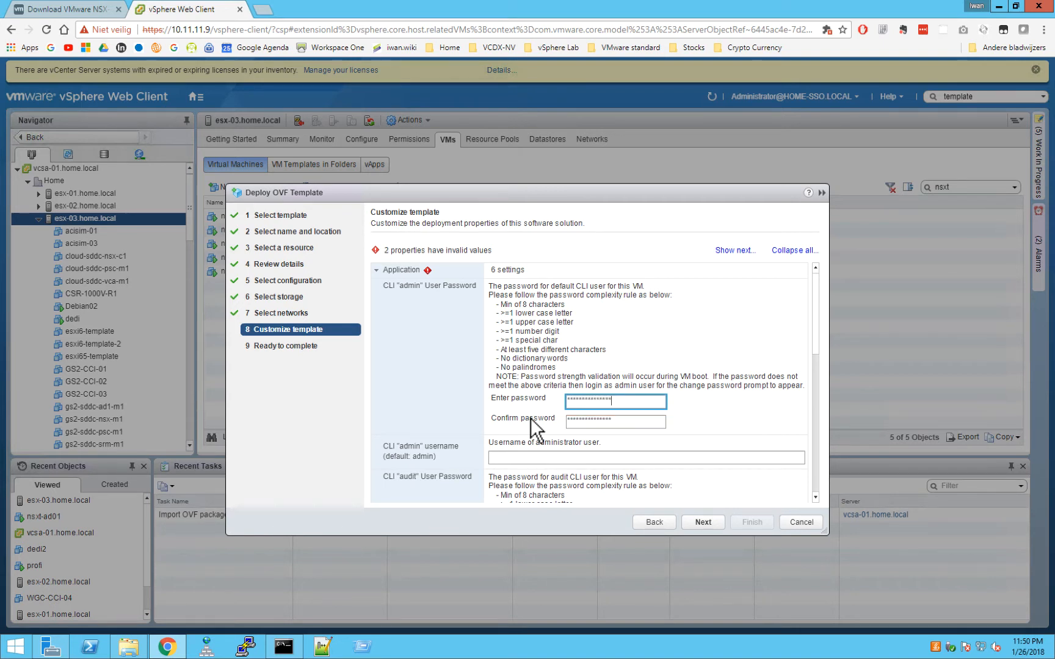
{"action": "double_click", "coordinate": [571, 422]}
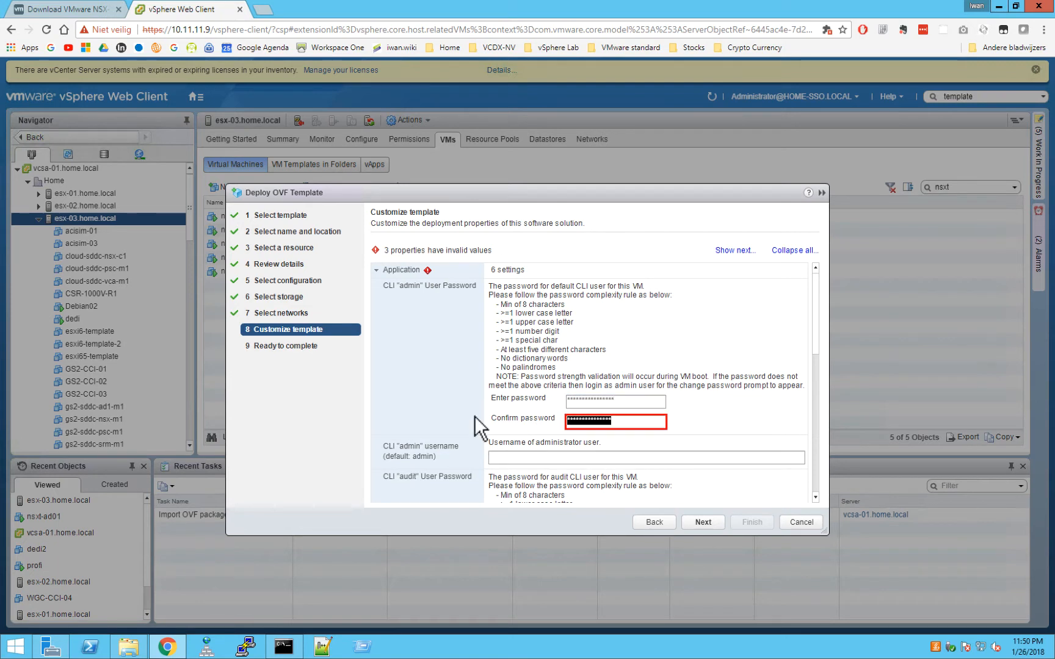
{"action": "type", "text": "****************"}
{"action": "left_click", "coordinate": [552, 459]}
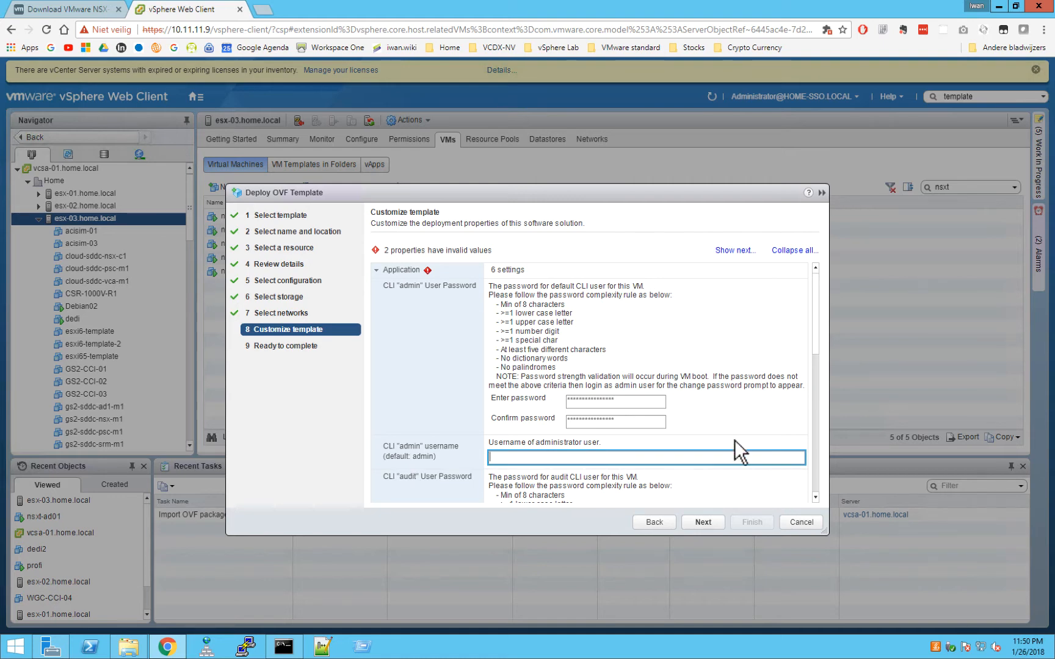
{"action": "scroll", "coordinate": [816, 344], "scroll_direction": "down", "scroll_amount": 1}
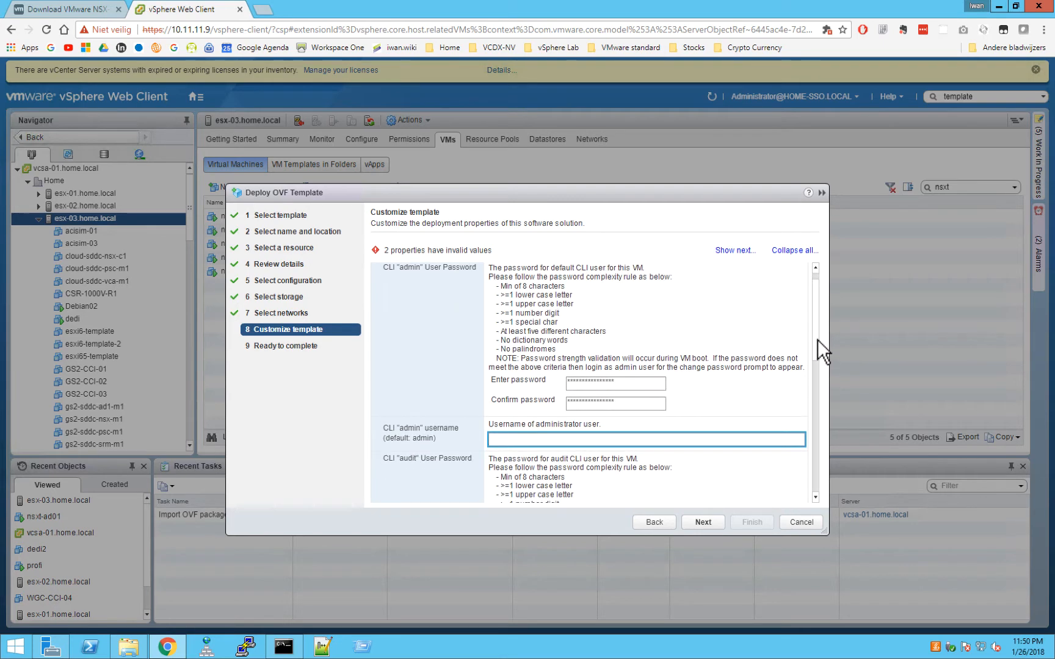
{"action": "scroll", "coordinate": [818, 337], "scroll_direction": "up", "scroll_amount": 1}
{"action": "scroll", "coordinate": [818, 344], "scroll_direction": "down", "scroll_amount": 1}
{"action": "scroll", "coordinate": [817, 347], "scroll_direction": "down", "scroll_amount": 7}
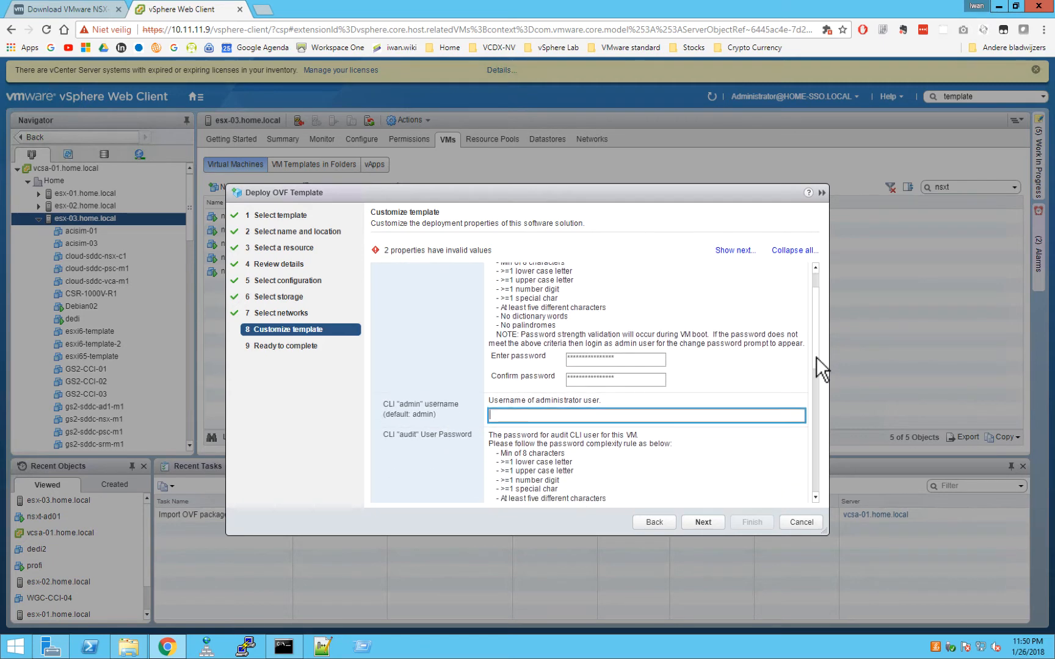
{"action": "scroll", "coordinate": [813, 379], "scroll_direction": "down", "scroll_amount": 7}
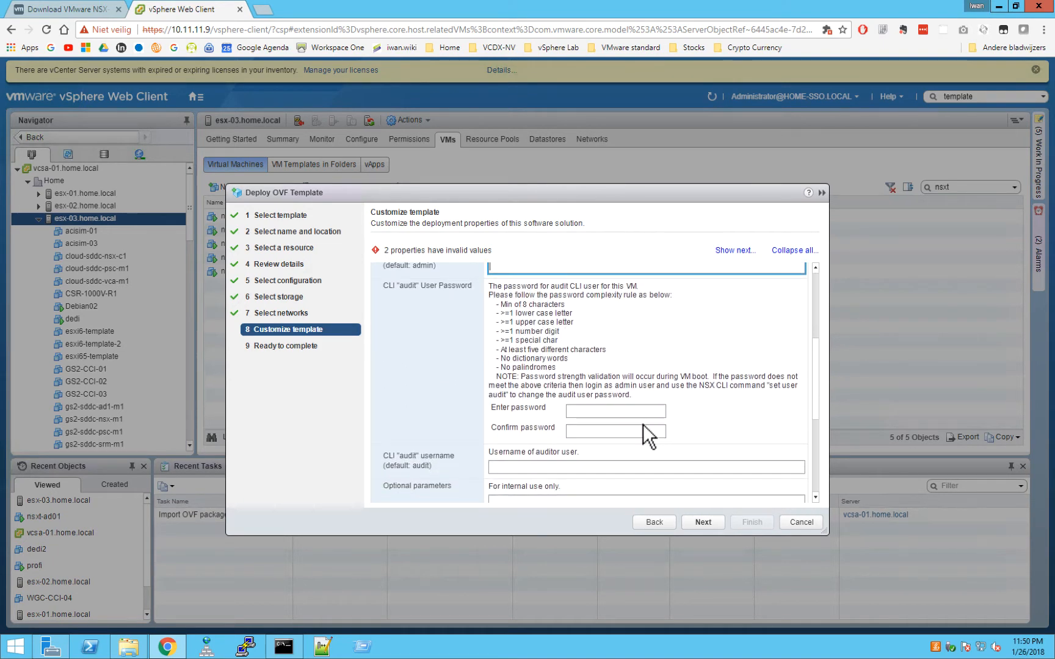
Enter and confirm the CLI audit user password.
{"action": "left_click", "coordinate": [610, 412]}
{"action": "type", "text": "VMware"}
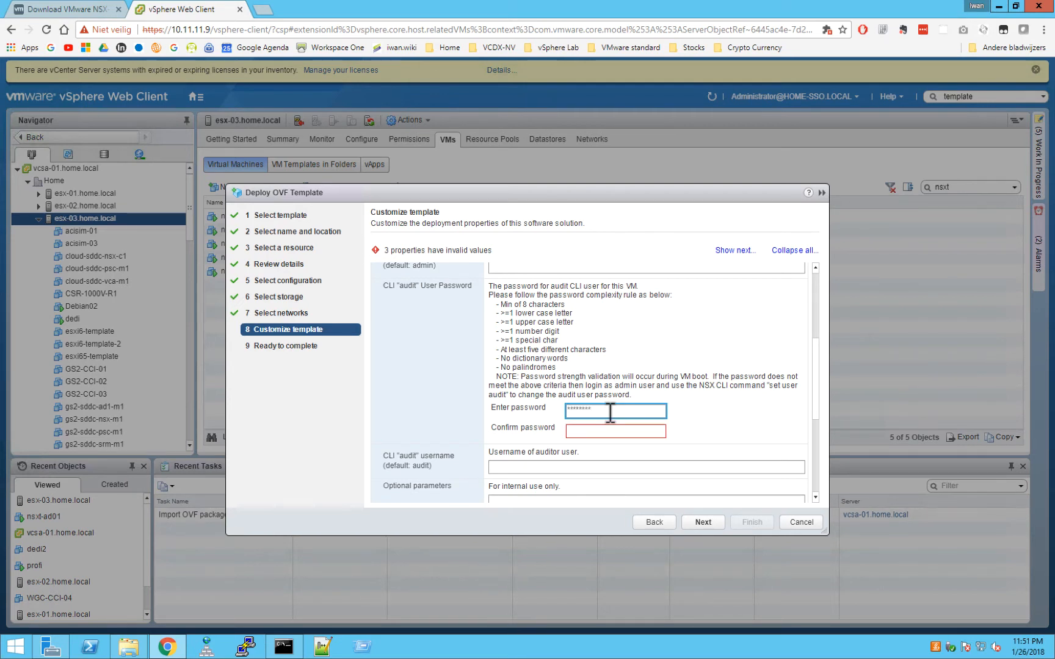
{"action": "type", "text": "1!VMware"}
{"action": "key", "text": "Tab"}
{"action": "type", "text": "VMw"}
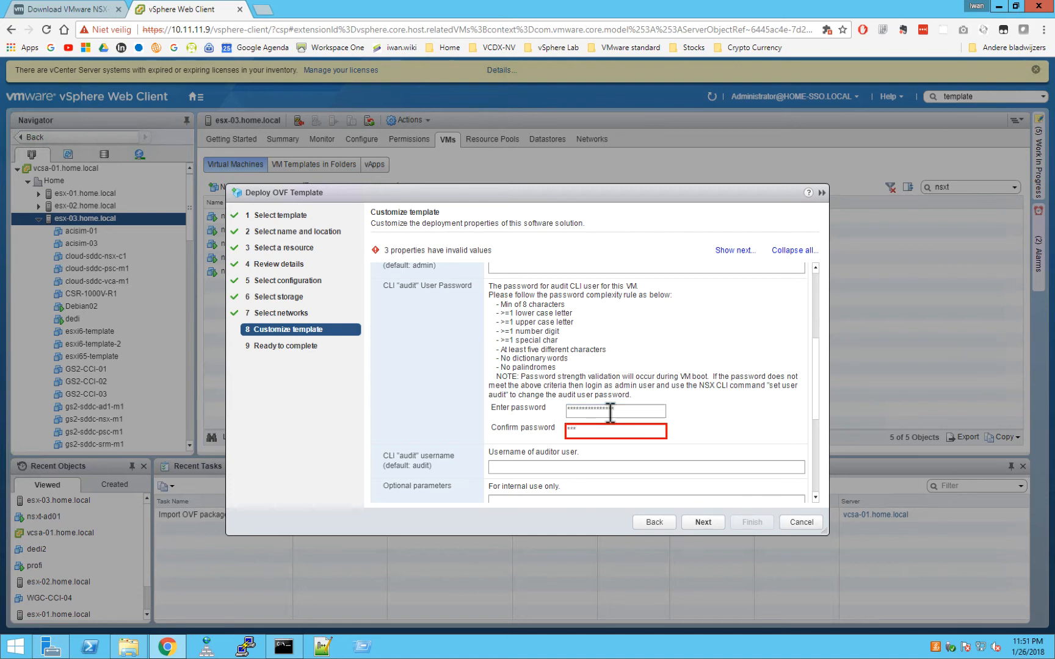
{"action": "type", "text": "are1!are1!"}
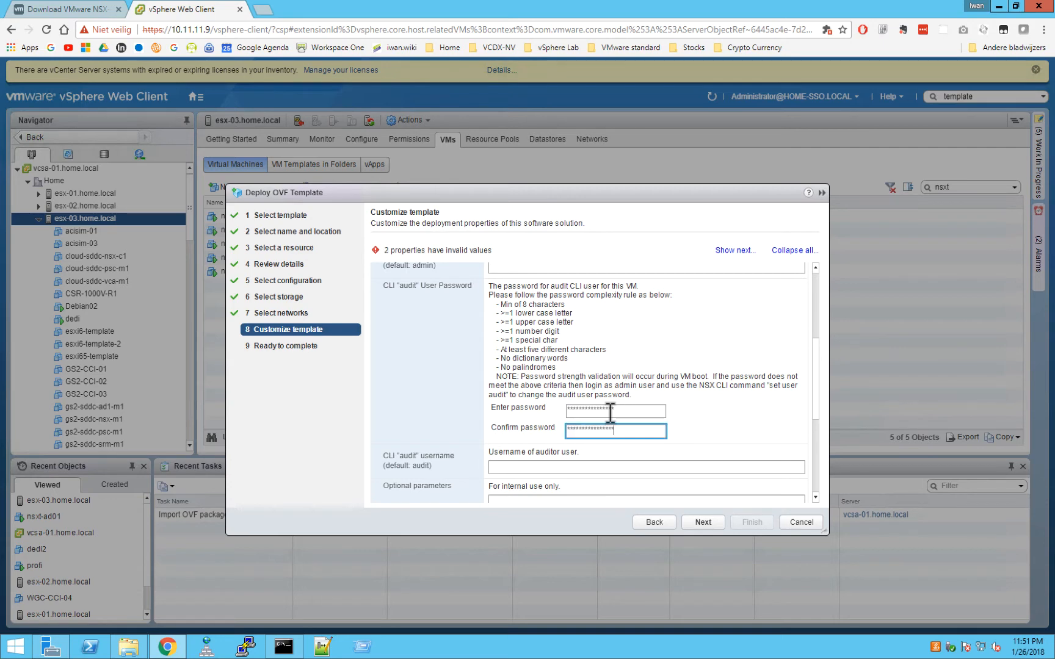
{"action": "left_click_drag", "start_coordinate": [817, 361], "coordinate": [824, 416]}
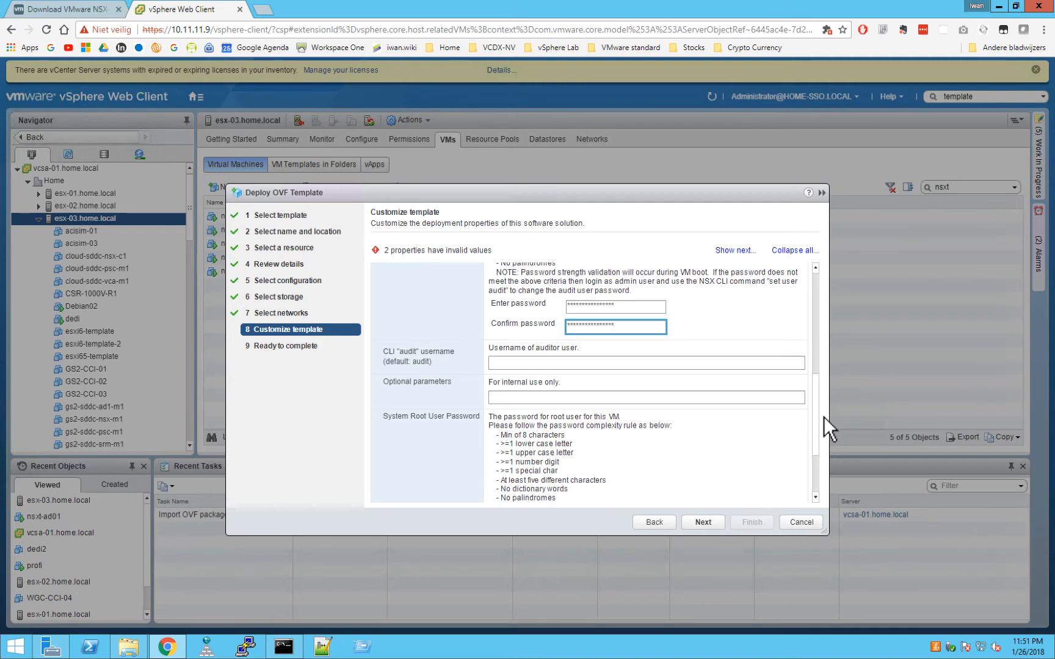
{"action": "left_click_drag", "start_coordinate": [824, 417], "coordinate": [758, 462]}
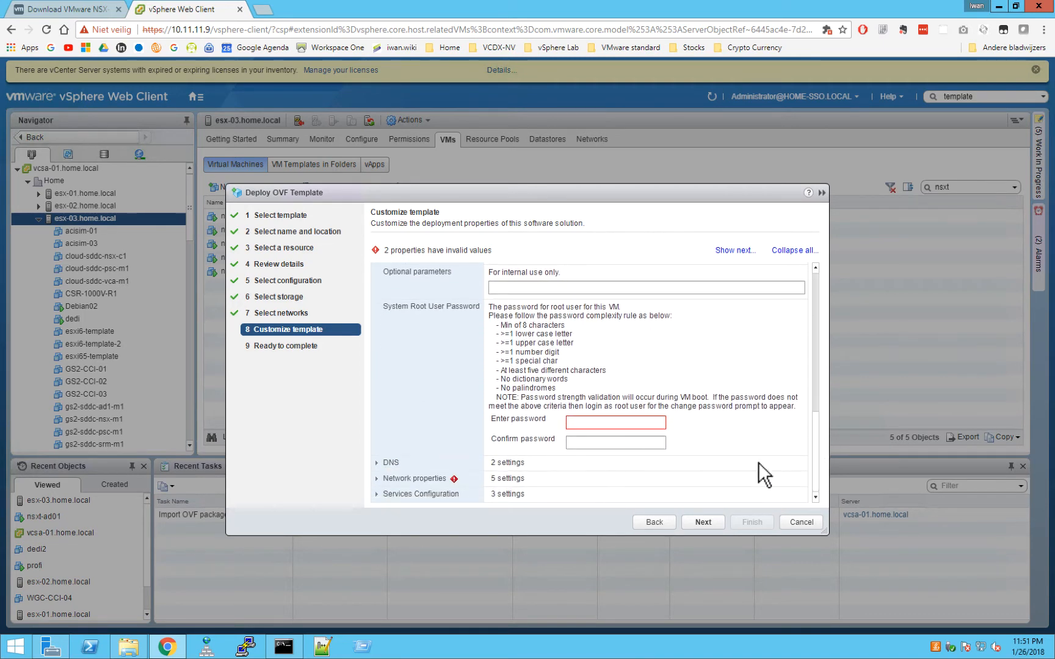
Enter and confirm the system root user password, then expand the DNS section.
{"action": "left_click", "coordinate": [599, 424]}
{"action": "type", "text": "********"}
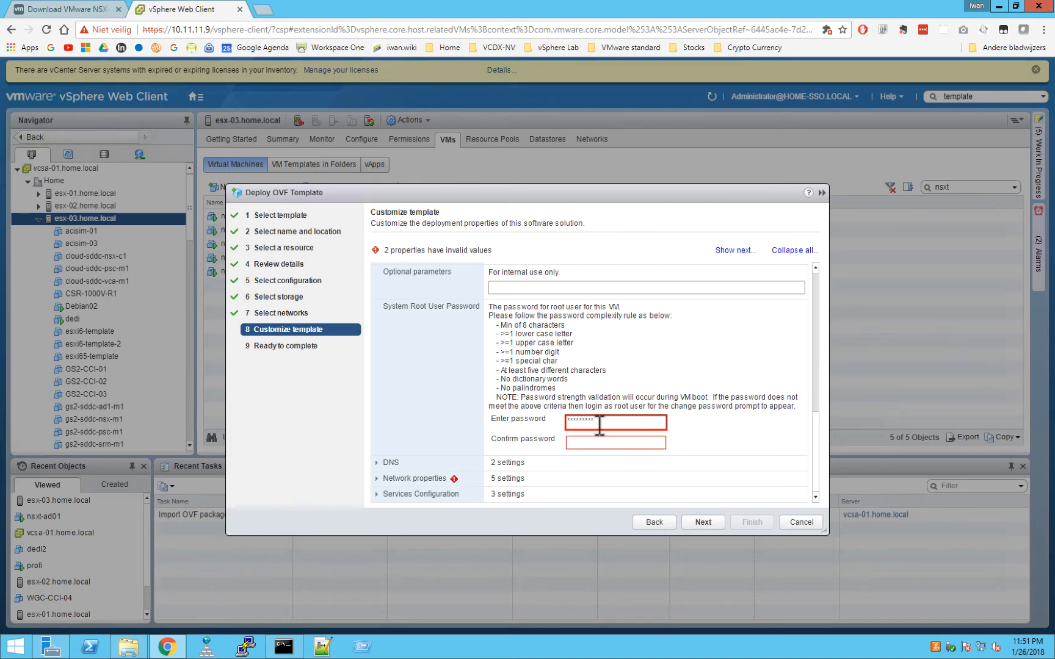
{"action": "type", "text": "********"}
{"action": "key", "text": "Tab"}
{"action": "type", "text": "*******"}
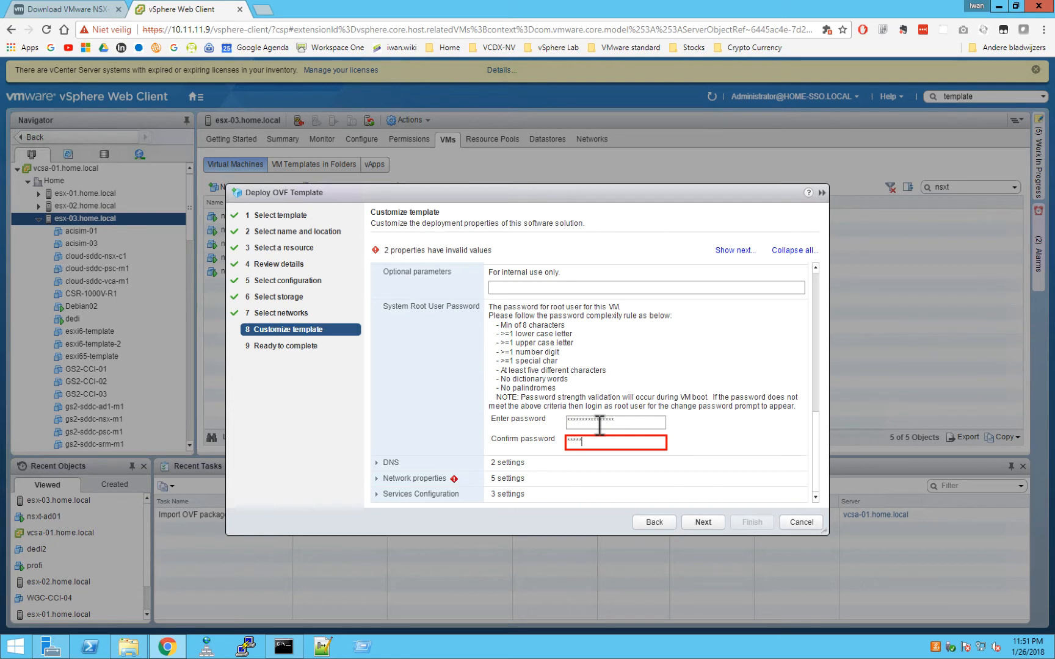
{"action": "type", "text": "*****"}
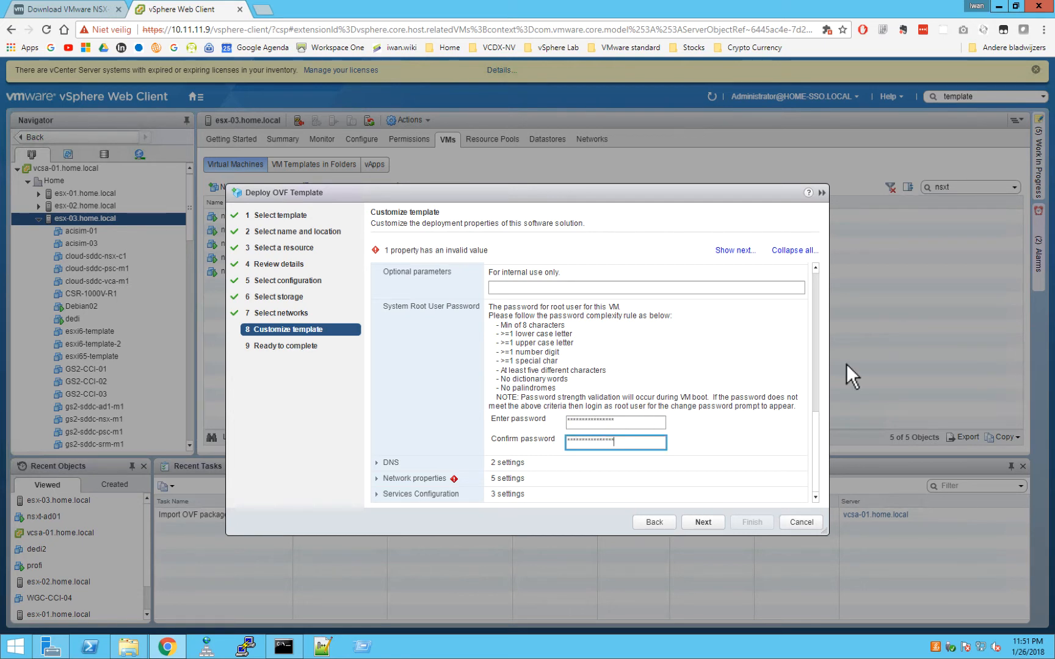
{"action": "left_click", "coordinate": [377, 462]}
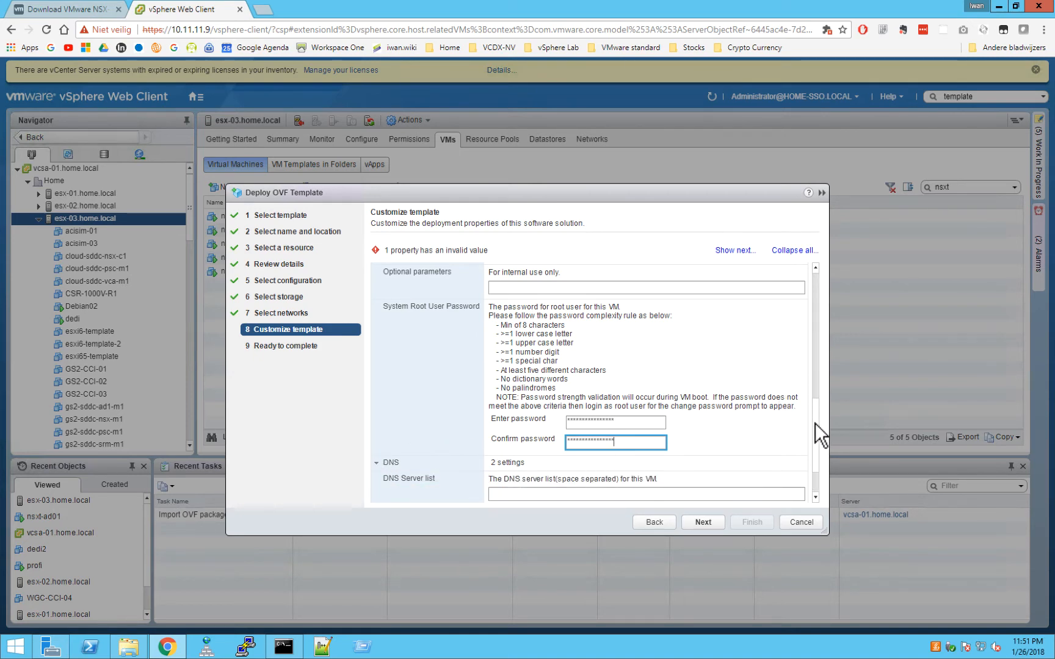
Set DNS server 10.100.1.93 and domain search list nsxt.local, then expand network properties.
{"action": "scroll", "coordinate": [816, 422], "scroll_direction": "down", "scroll_amount": 3}
{"action": "left_click", "coordinate": [511, 422]}
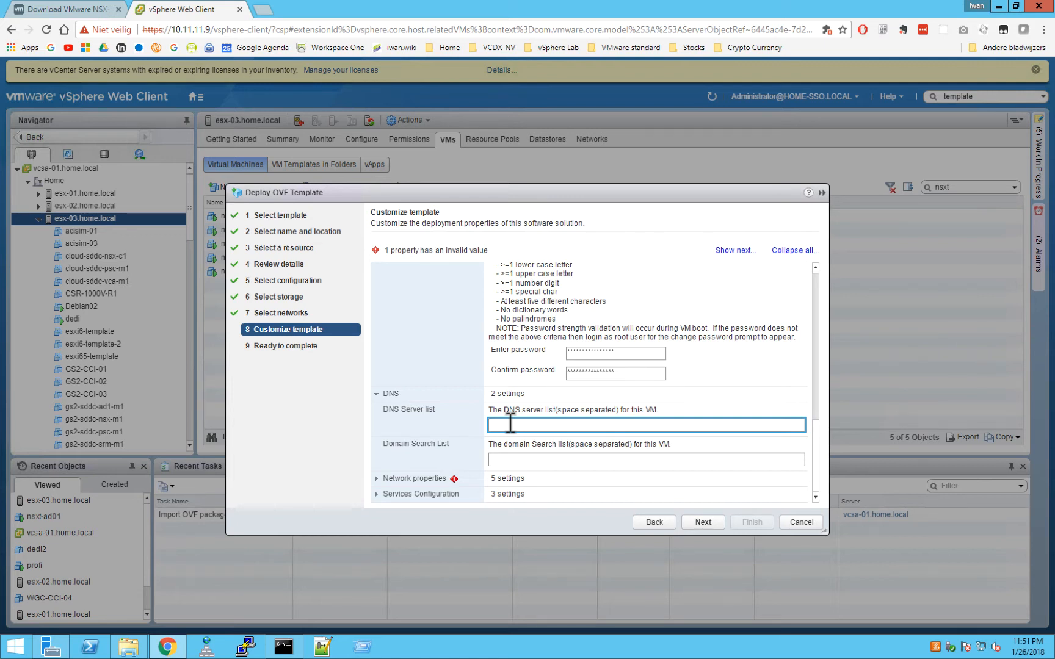
{"action": "type", "text": "10.100.1.93"}
{"action": "left_click", "coordinate": [522, 459]}
{"action": "type", "text": "n"}
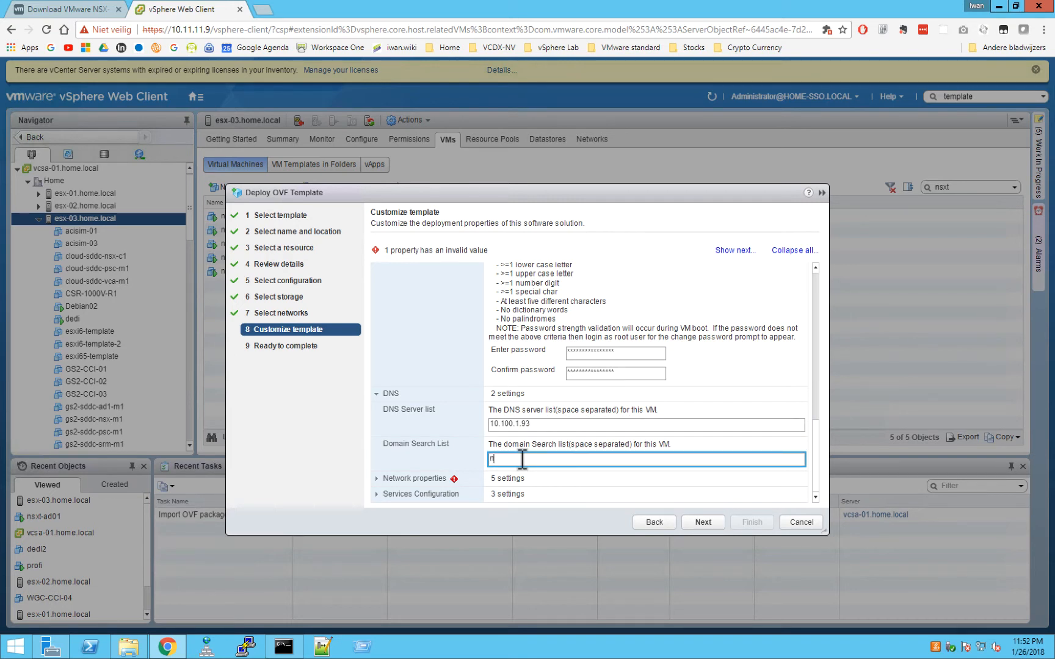
{"action": "type", "text": "sxt.local"}
{"action": "left_click", "coordinate": [376, 479]}
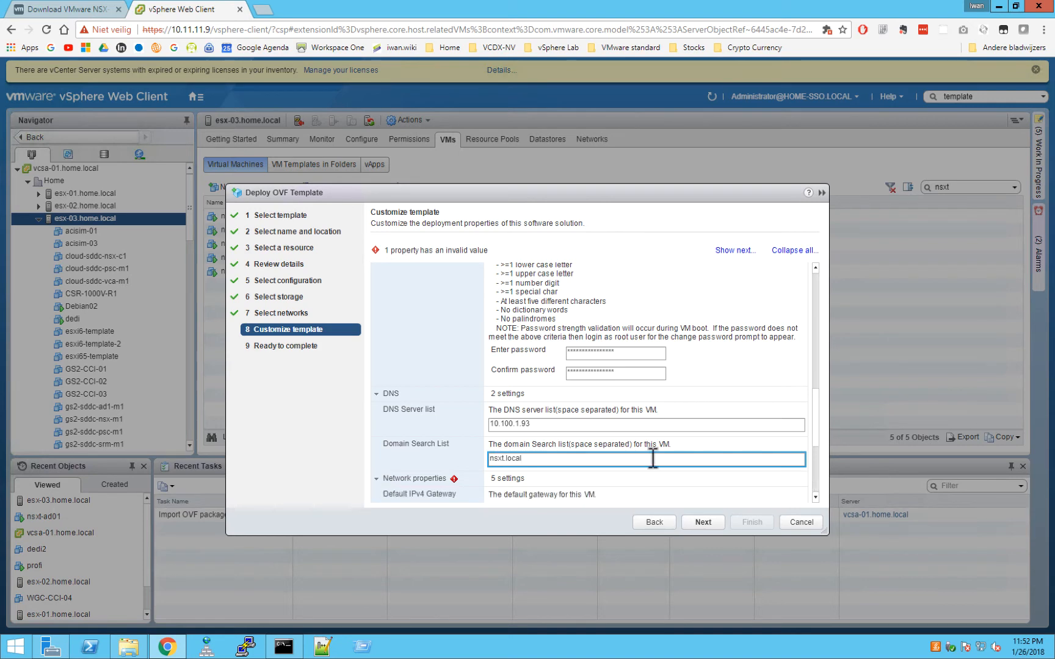
{"action": "scroll", "coordinate": [821, 451], "scroll_direction": "down", "scroll_amount": 3}
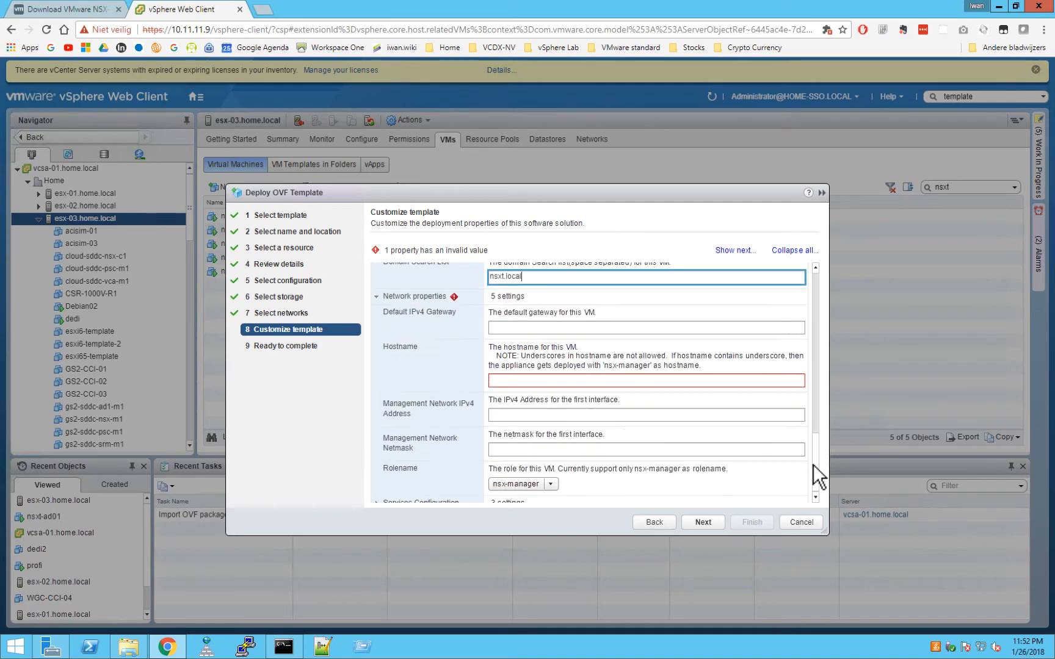
Set the default gateway to 10.100.1.1 and hostname to nsxt-nsxm01.nsxt.local.
{"action": "left_click", "coordinate": [516, 327]}
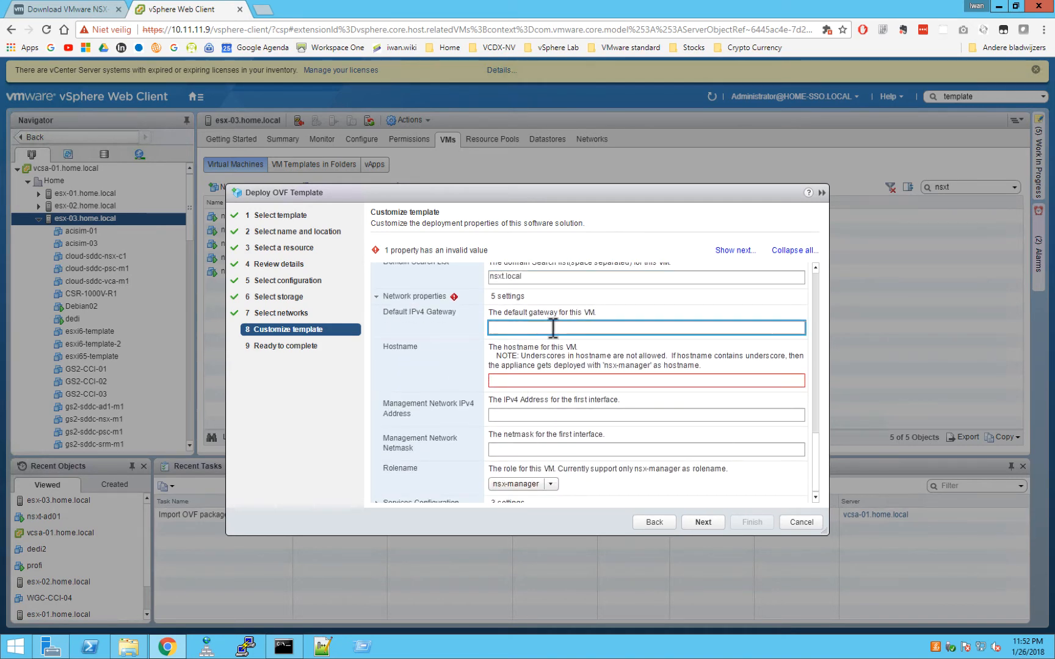
{"action": "type", "text": "10.100.1.1"}
{"action": "left_click", "coordinate": [546, 380]}
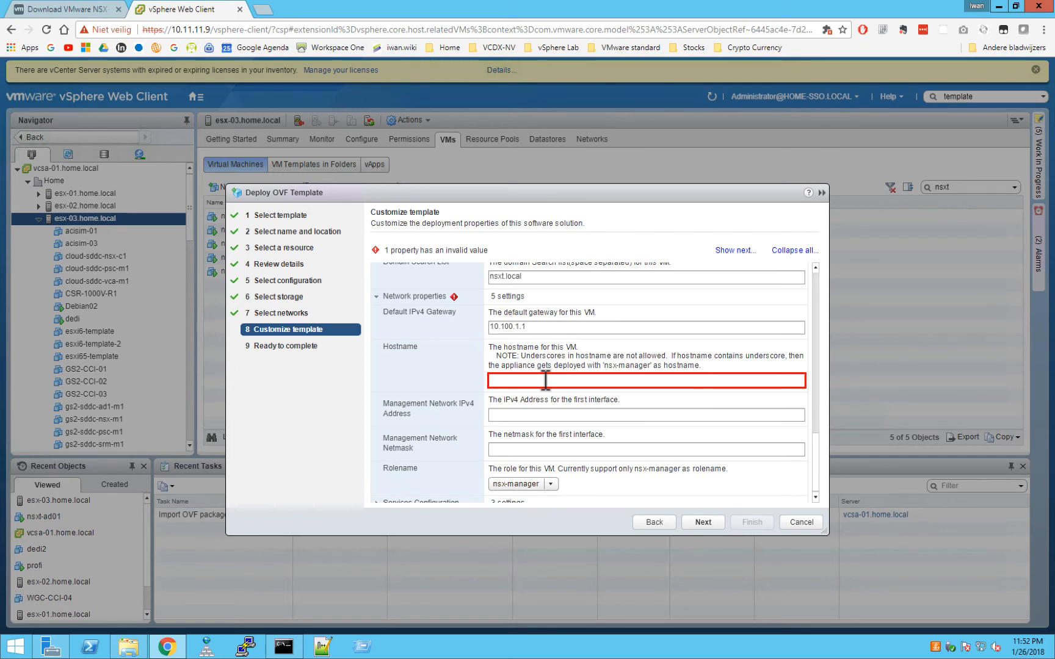
{"action": "type", "text": "ns"}
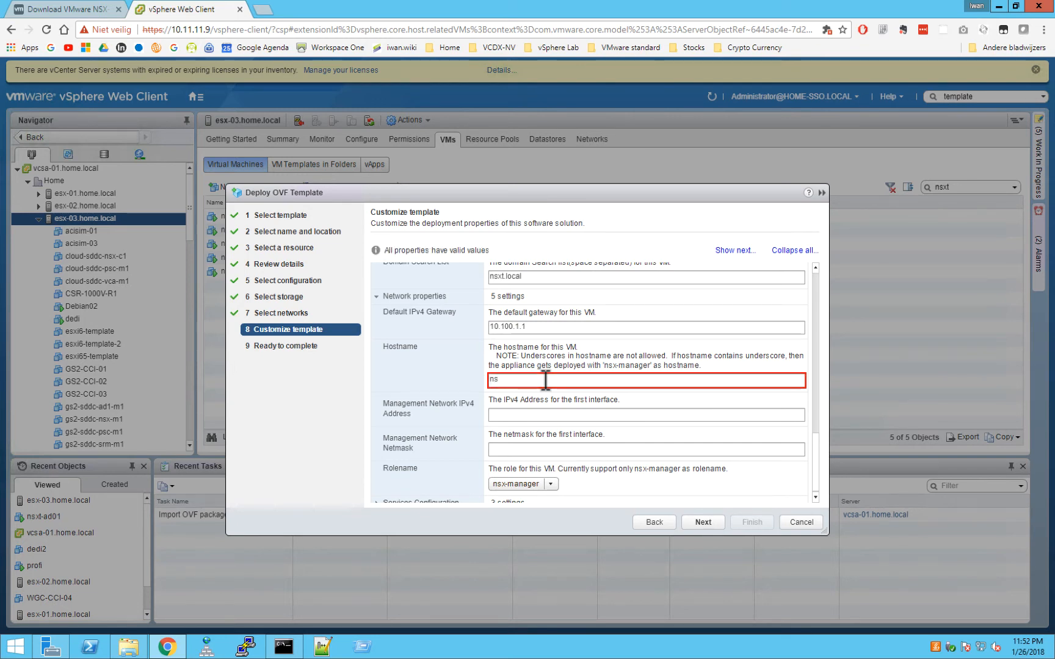
{"action": "type", "text": "txt-nsxm01.nsxt.local"}
Set management IP 10.100.1.173 with netmask 255.255.255.0.
{"action": "left_click", "coordinate": [537, 414]}
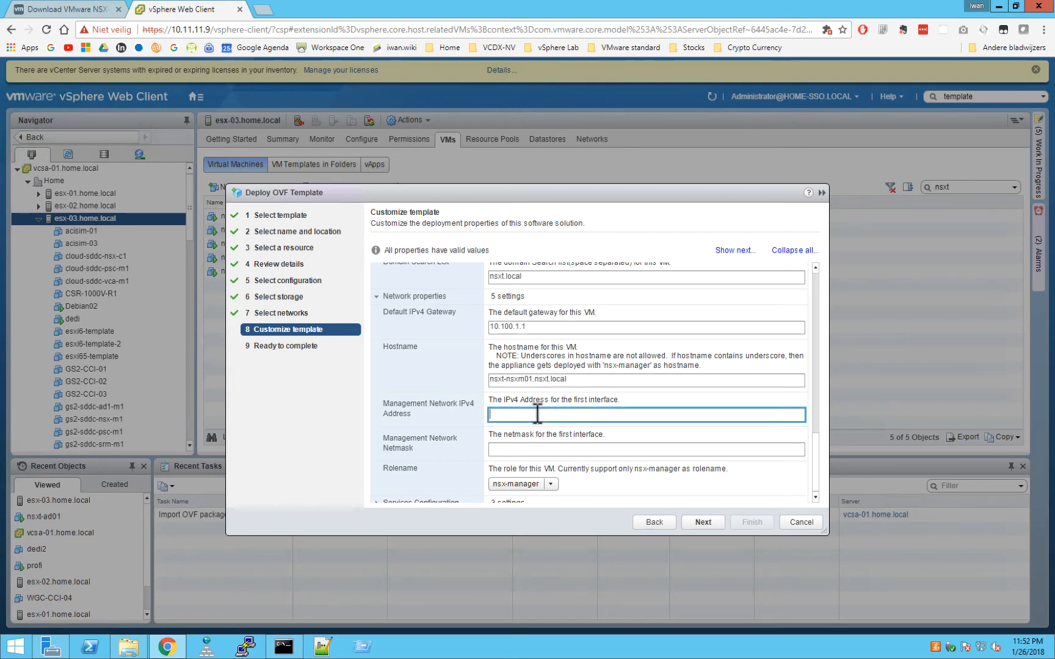
{"action": "type", "text": "10.100.1.1"}
{"action": "type", "text": "73"}
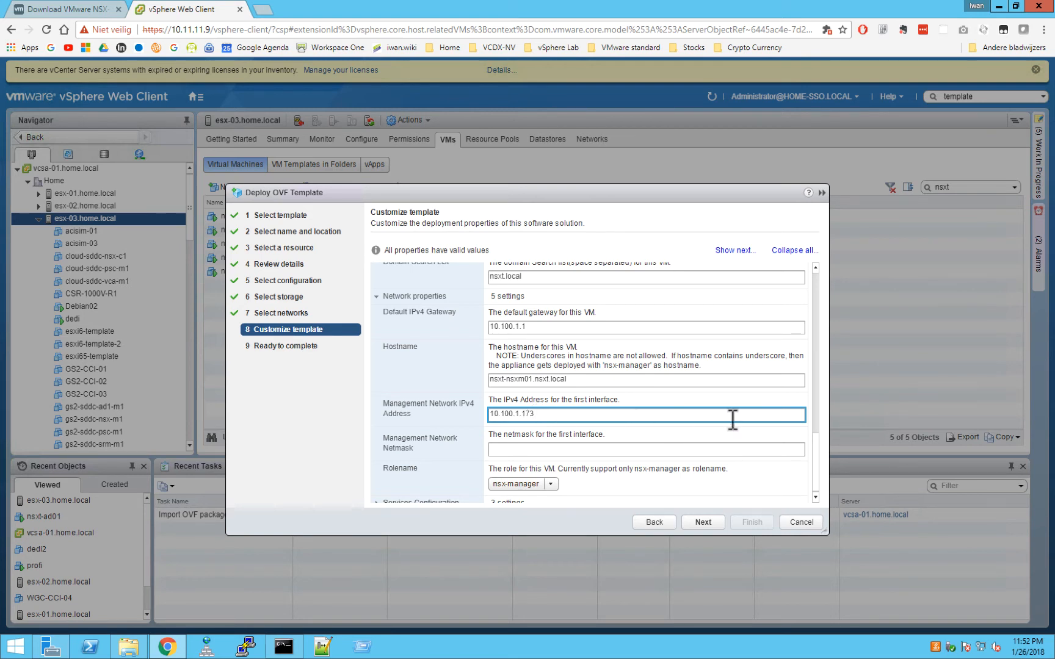
{"action": "left_click", "coordinate": [630, 449]}
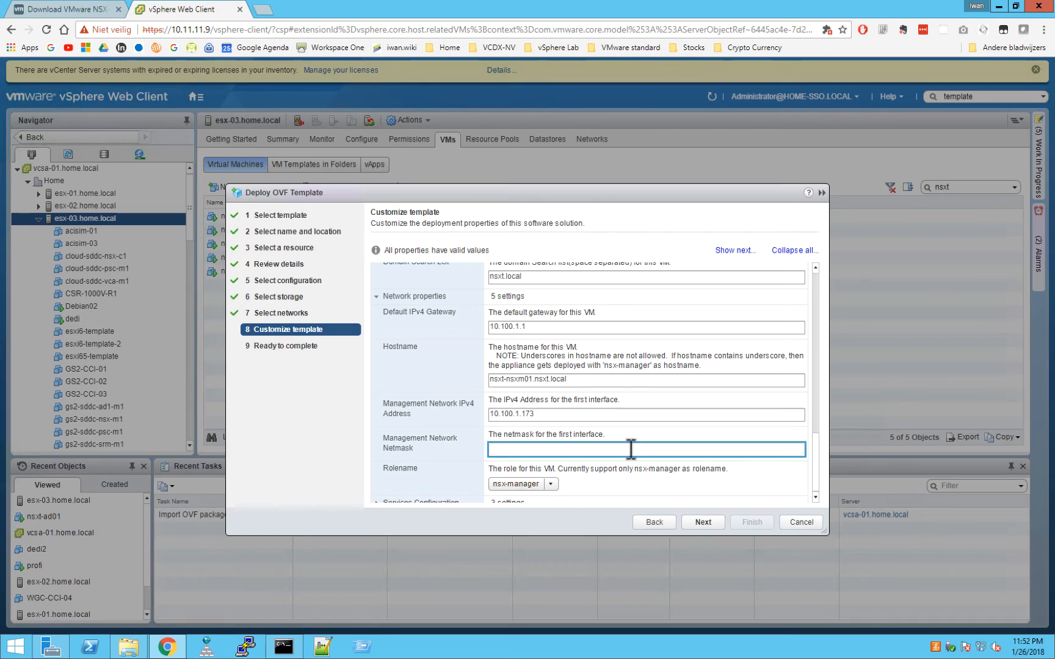
{"action": "type", "text": "255.255.255.0"}
{"action": "scroll", "coordinate": [818, 450], "scroll_direction": "down", "scroll_amount": 1}
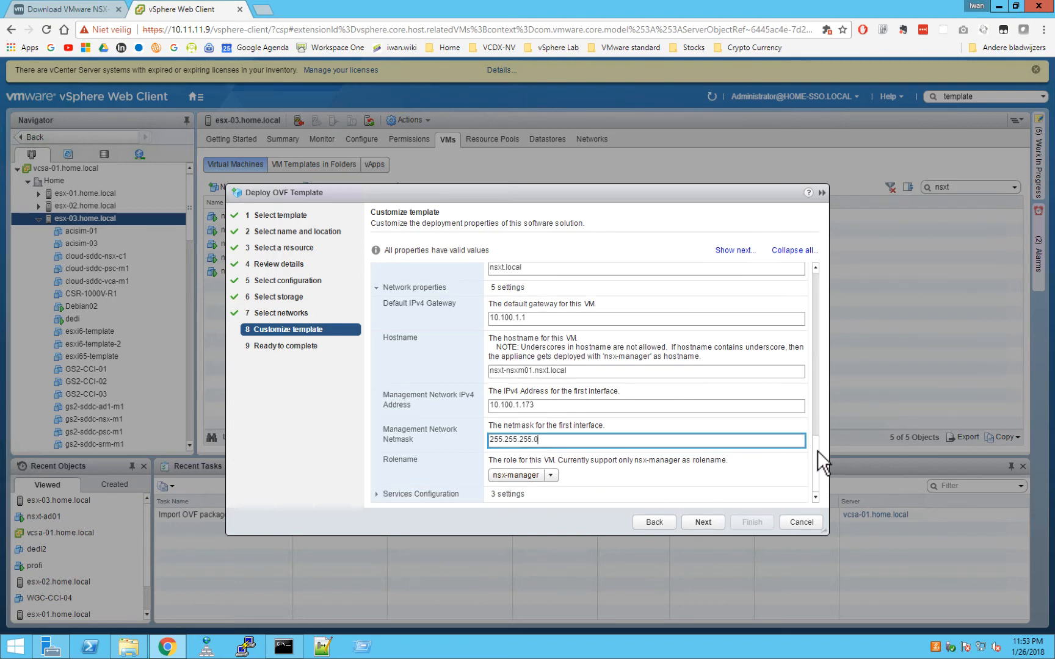
Keep the nsx-manager role and expand Services Configuration.
{"action": "left_click", "coordinate": [557, 476]}
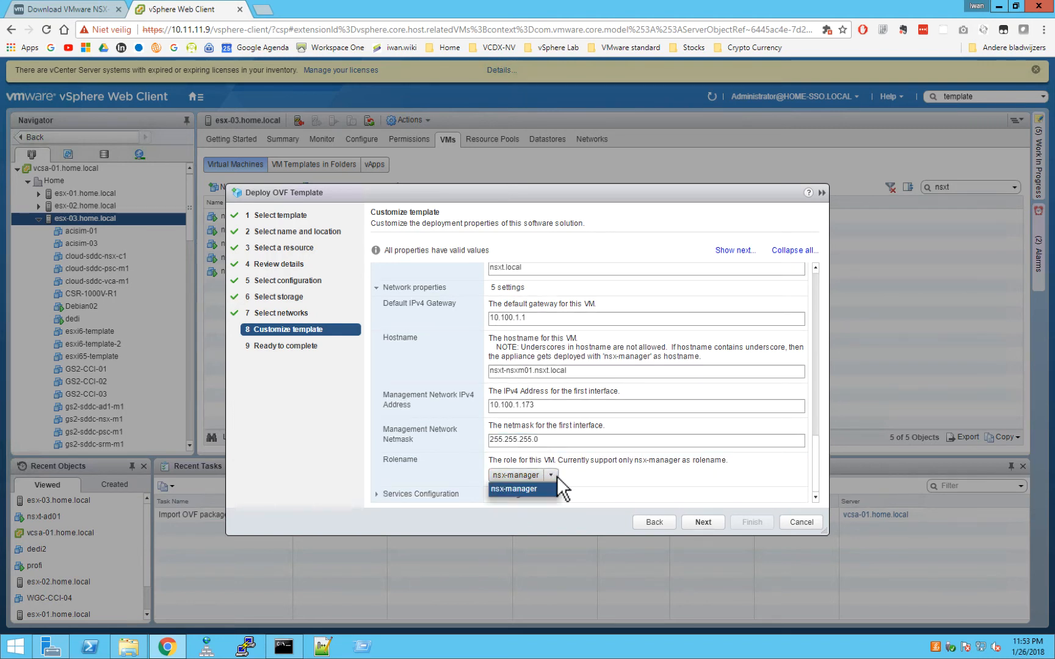
{"action": "left_click", "coordinate": [558, 476]}
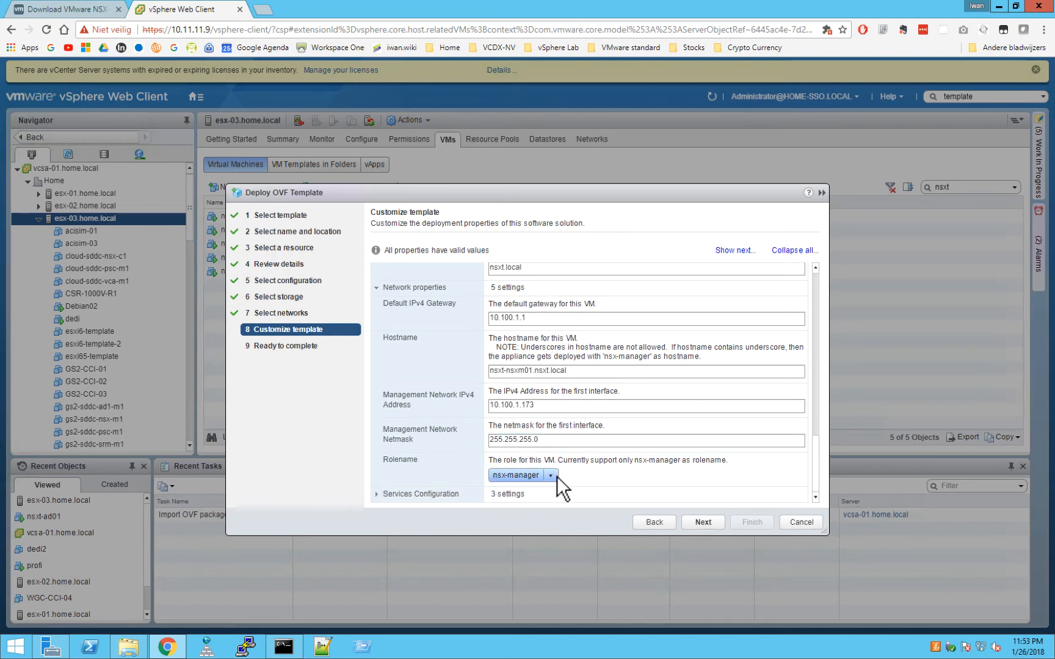
{"action": "left_click", "coordinate": [378, 494]}
{"action": "scroll", "coordinate": [816, 482], "scroll_direction": "down", "scroll_amount": 3}
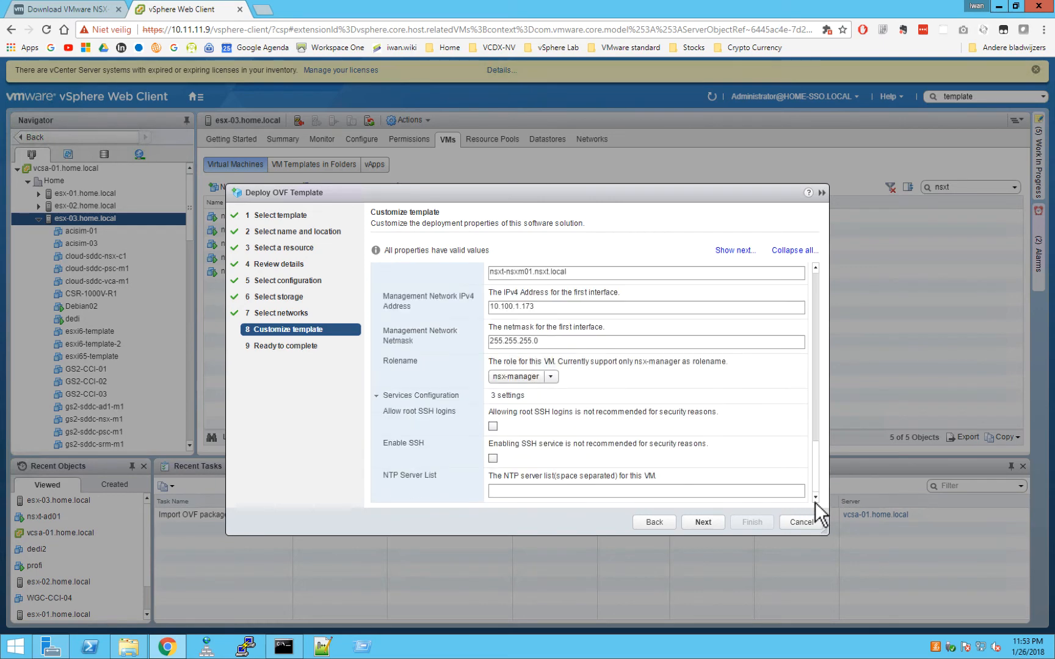
Allow root SSH logins, enable SSH, and set the NTP server list to 10.100.1.93.
{"action": "left_click", "coordinate": [494, 426]}
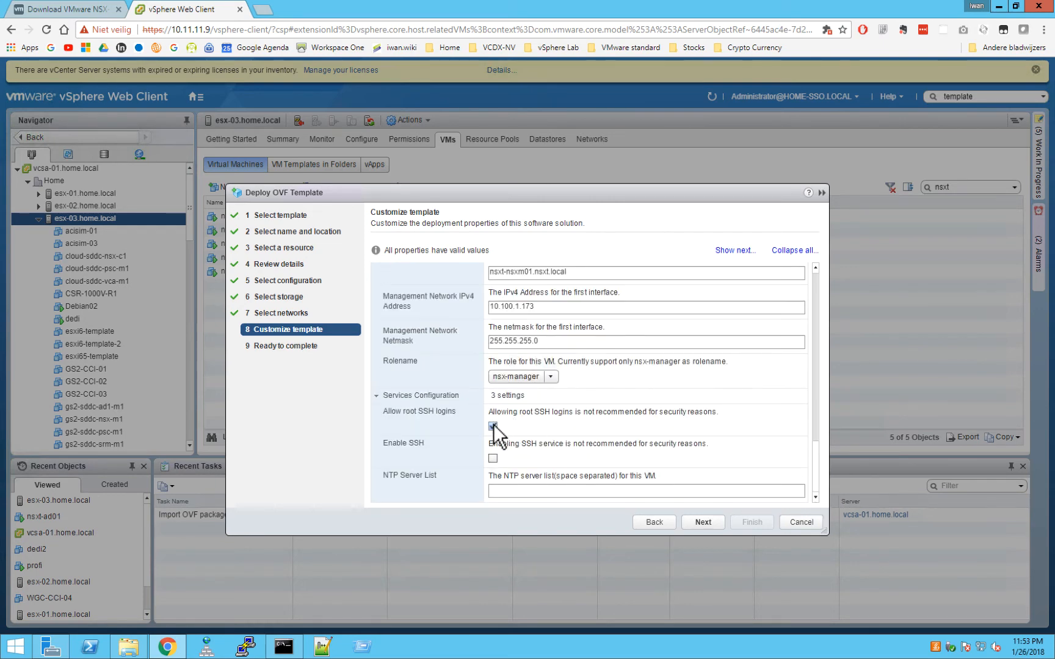
{"action": "left_click", "coordinate": [493, 459]}
{"action": "left_click", "coordinate": [680, 491]}
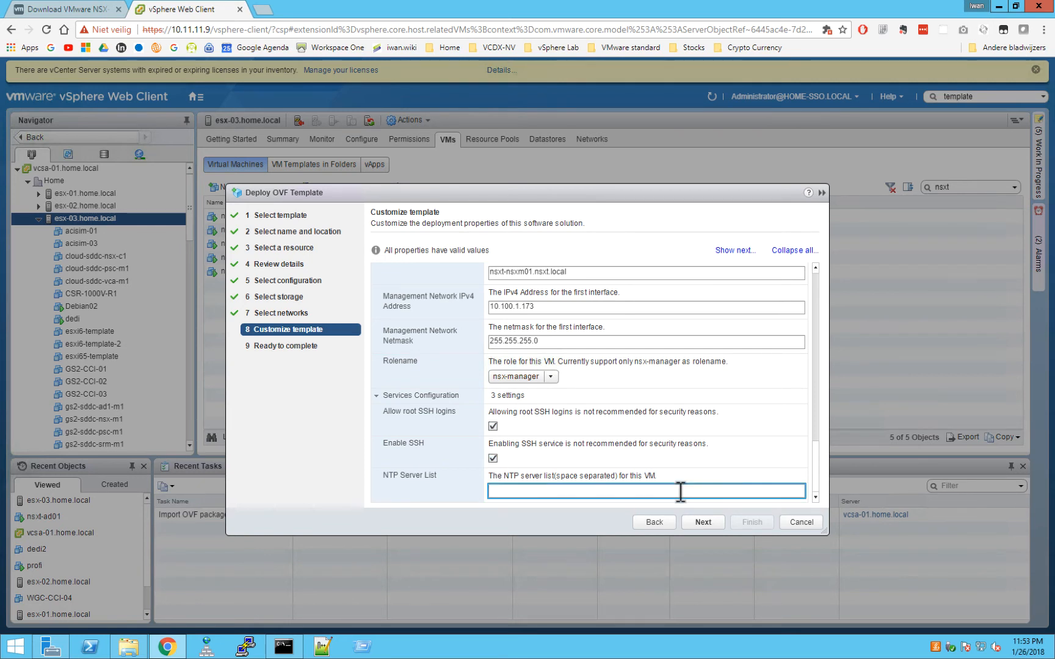
{"action": "type", "text": "10.100.1.93"}
Review the Ready to complete summary for nsxt-nsxm01 and finish the deployment.
{"action": "mouse_move", "coordinate": [818, 468]}
{"action": "left_mouse_down"}
{"action": "mouse_move", "coordinate": [819, 369]}
{"action": "mouse_move", "coordinate": [810, 479]}
{"action": "left_mouse_up"}
{"action": "left_click", "coordinate": [702, 521]}
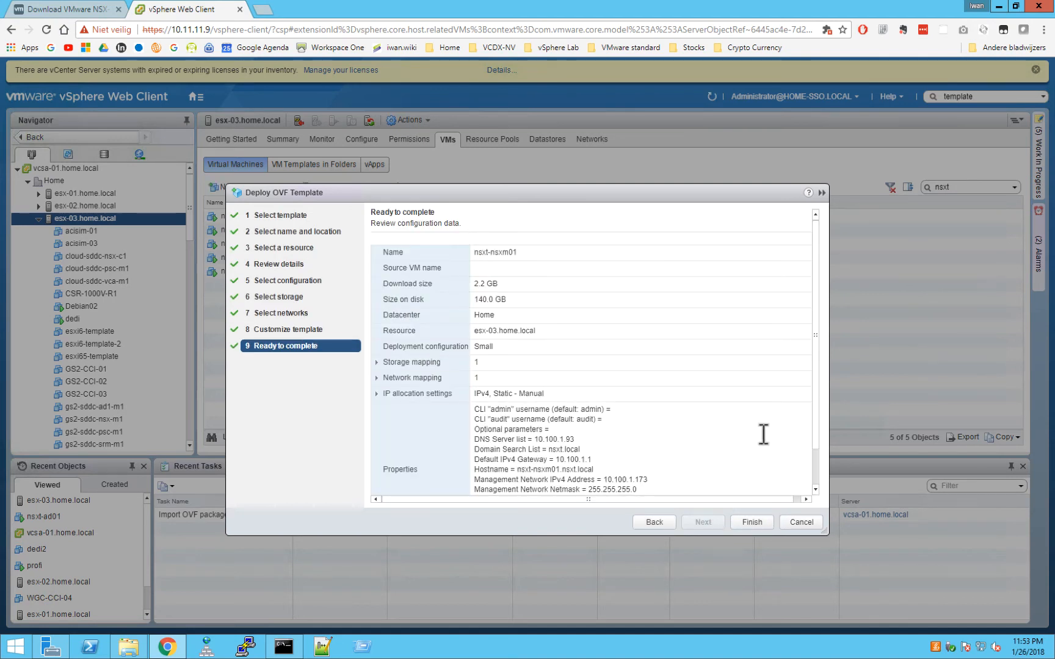
{"action": "left_click_drag", "start_coordinate": [818, 358], "coordinate": [824, 397]}
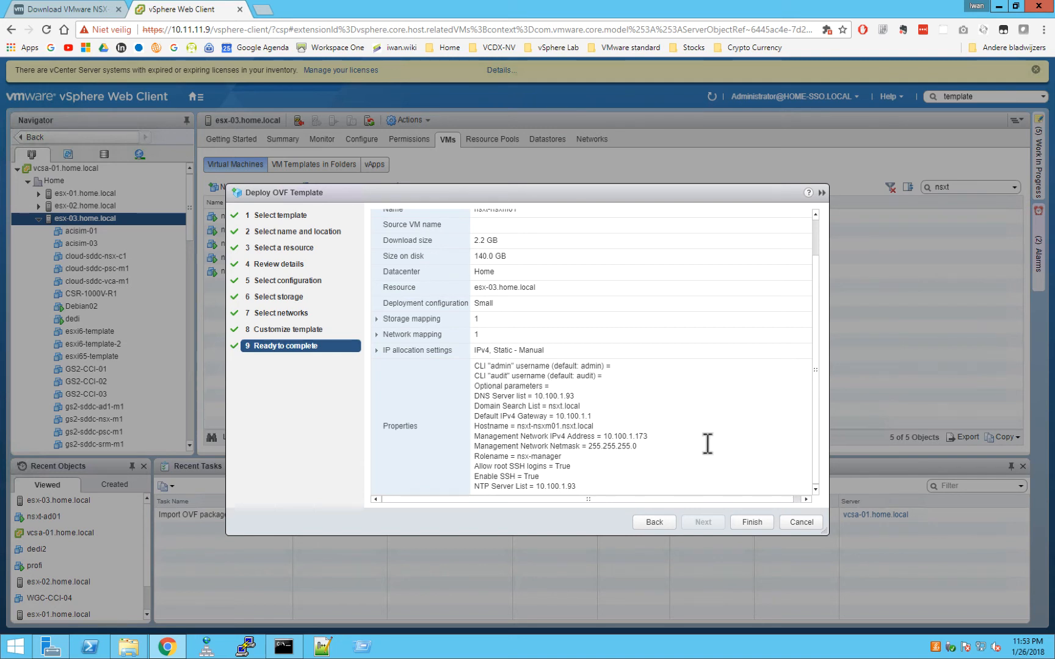
{"action": "left_click", "coordinate": [753, 522]}
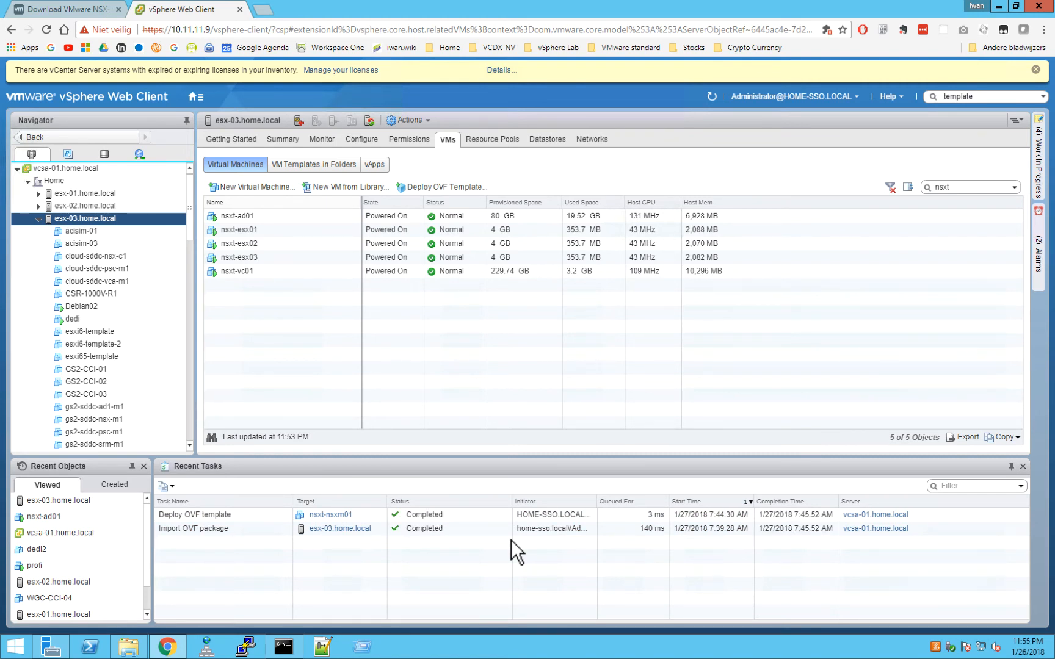
Power on the nsxt-nsxm01 VM through Power > Power On, then reselect it.
{"action": "double_click", "coordinate": [968, 188]}
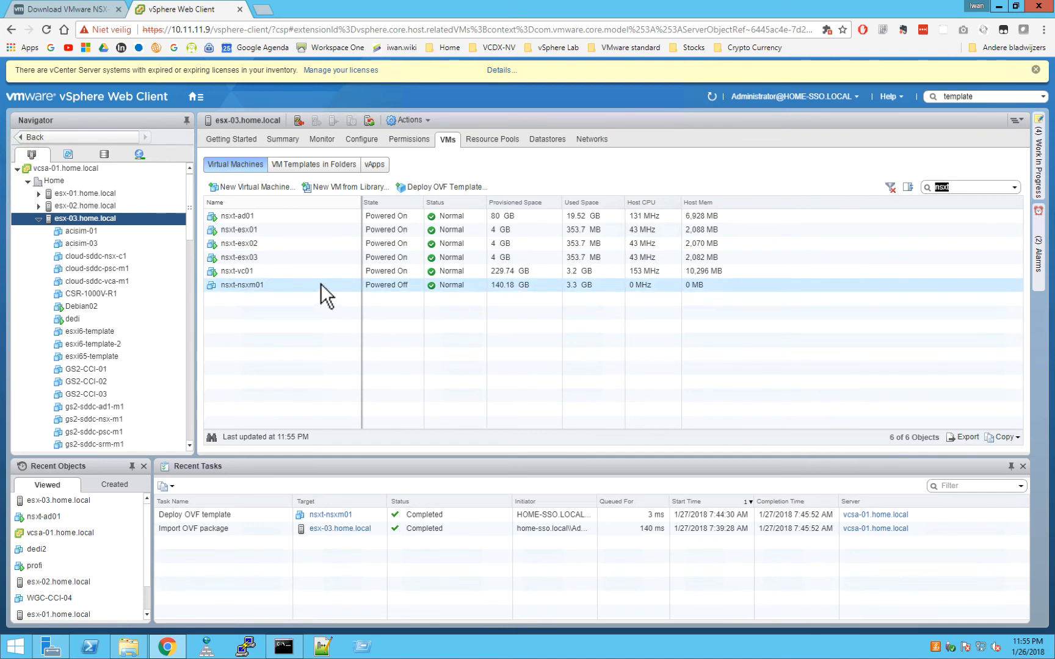
{"action": "right_click", "coordinate": [253, 287]}
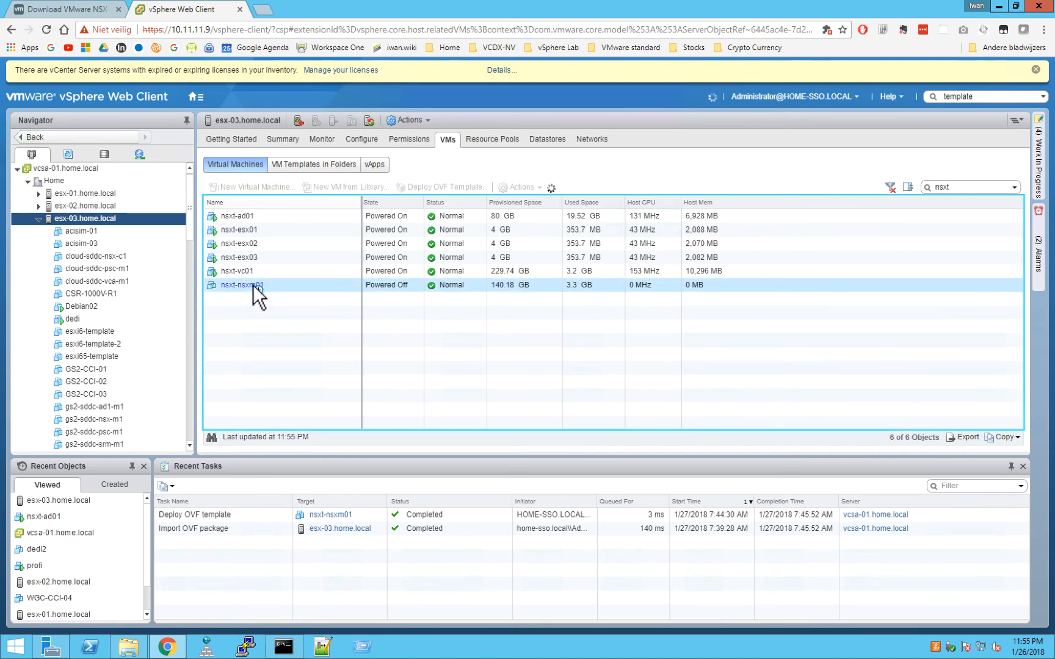
{"action": "mouse_move", "coordinate": [283, 307]}
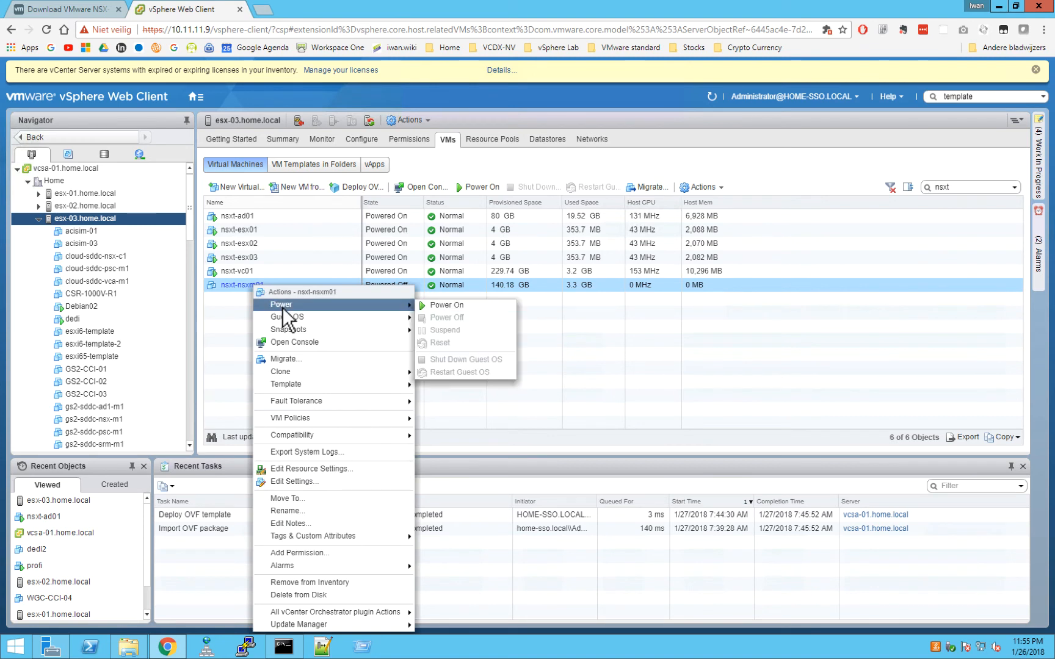
{"action": "left_click", "coordinate": [460, 306]}
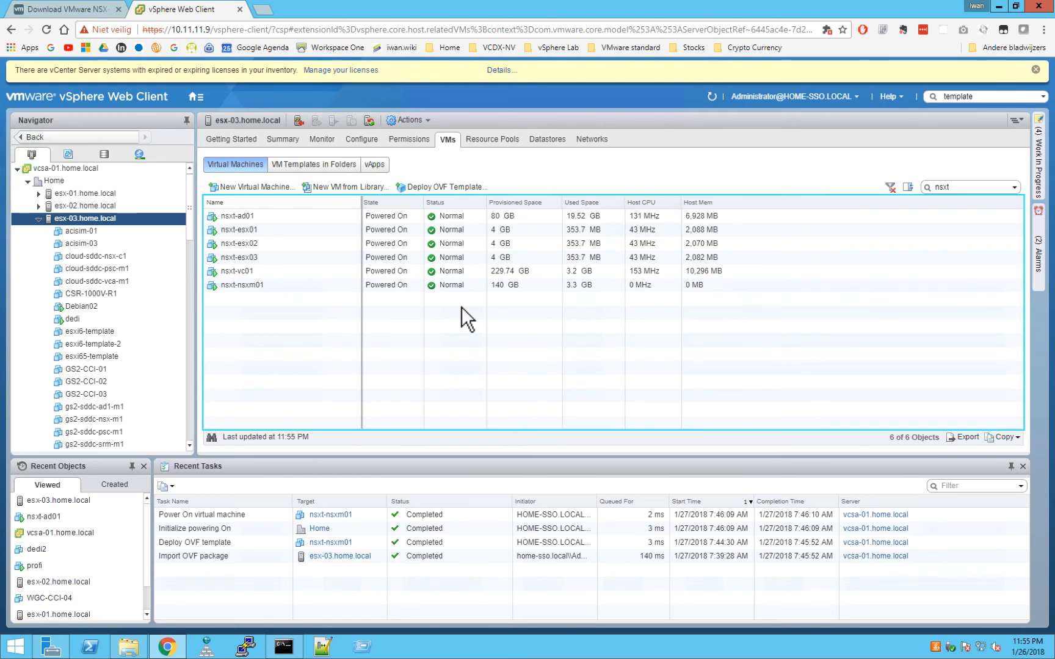
{"action": "left_click", "coordinate": [247, 285]}
{"action": "right_click", "coordinate": [248, 286]}
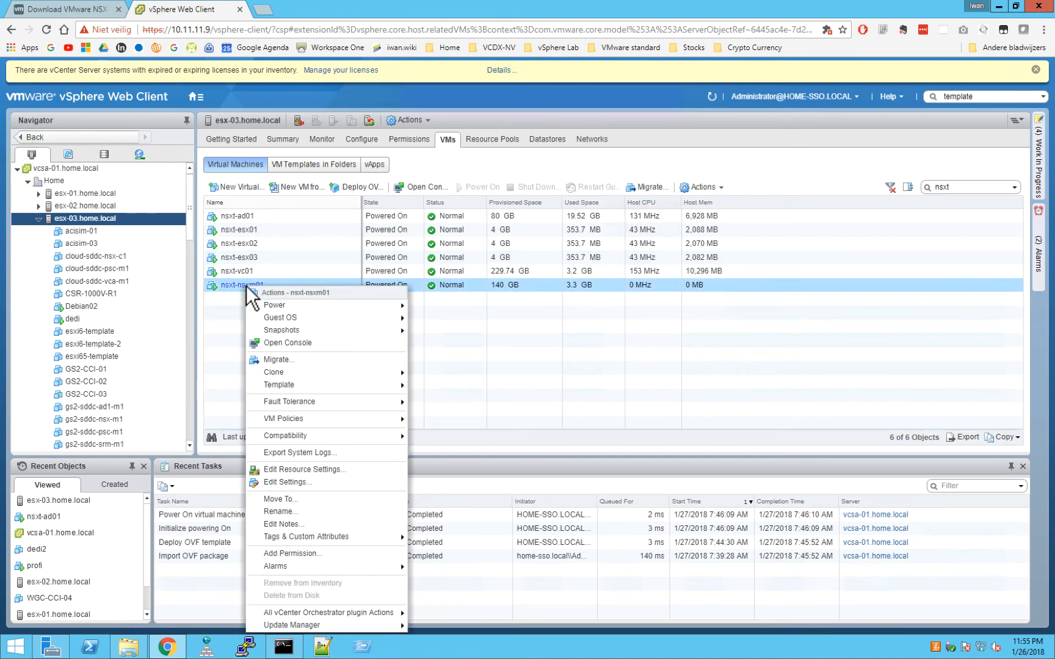
Open the nsxt-nsxm01 web console and wake it to the NSX Unified Appliance login prompt.
{"action": "left_click", "coordinate": [280, 341]}
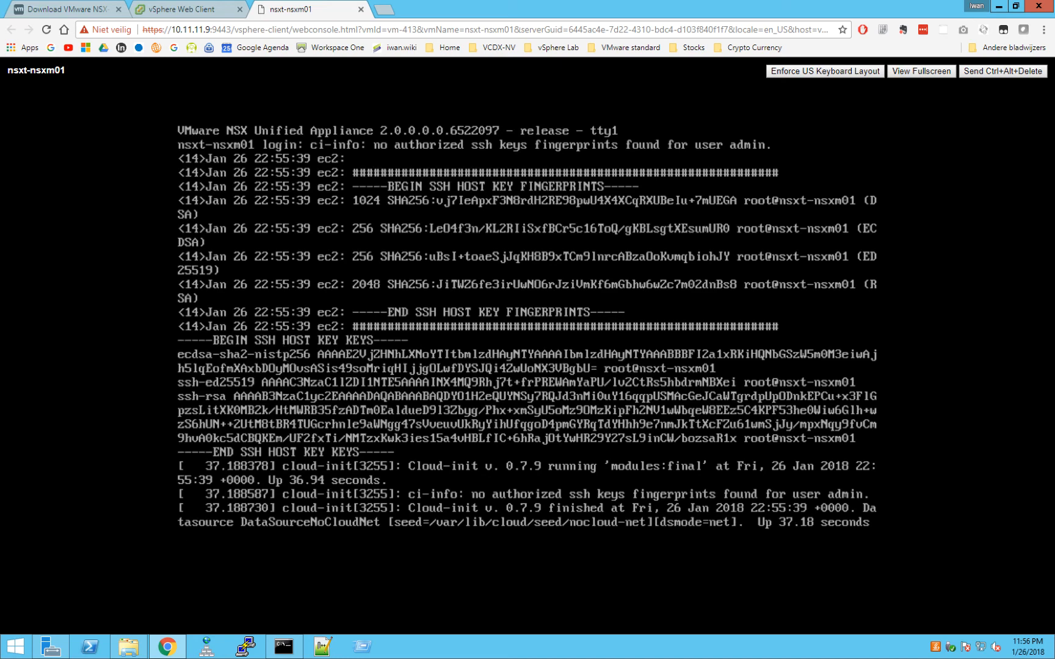
{"action": "key", "text": "Return"}
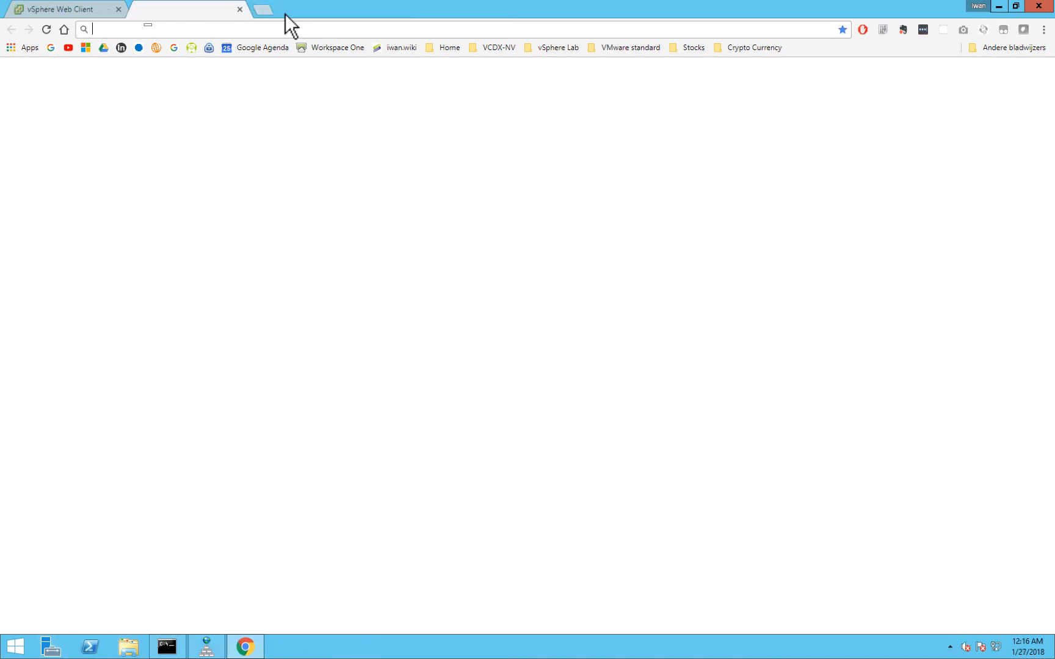
Paste-and-go to nsxt-nsxm01.nsxt.local, proceeding past the unsafe-certificate warning.
{"action": "right_click", "coordinate": [163, 29]}
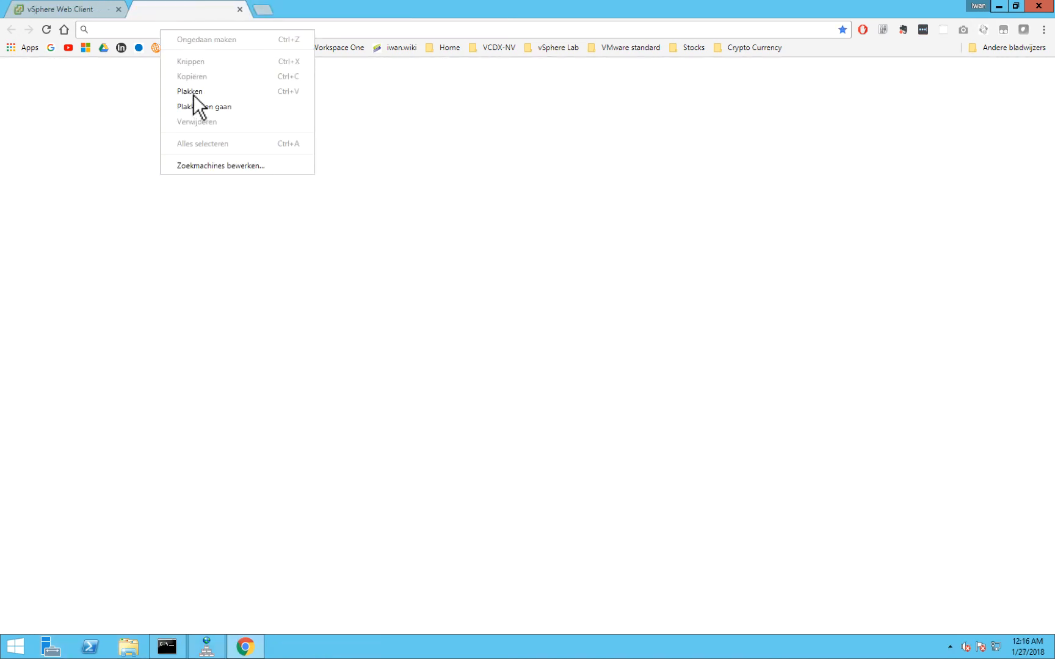
{"action": "left_click", "coordinate": [194, 105]}
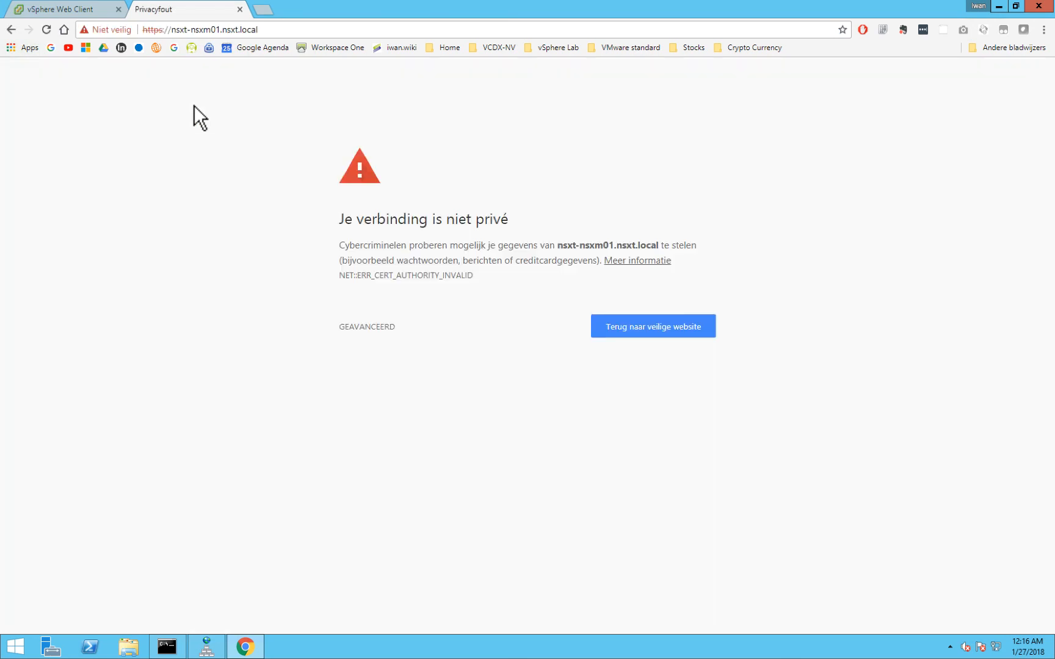
{"action": "left_click", "coordinate": [372, 326]}
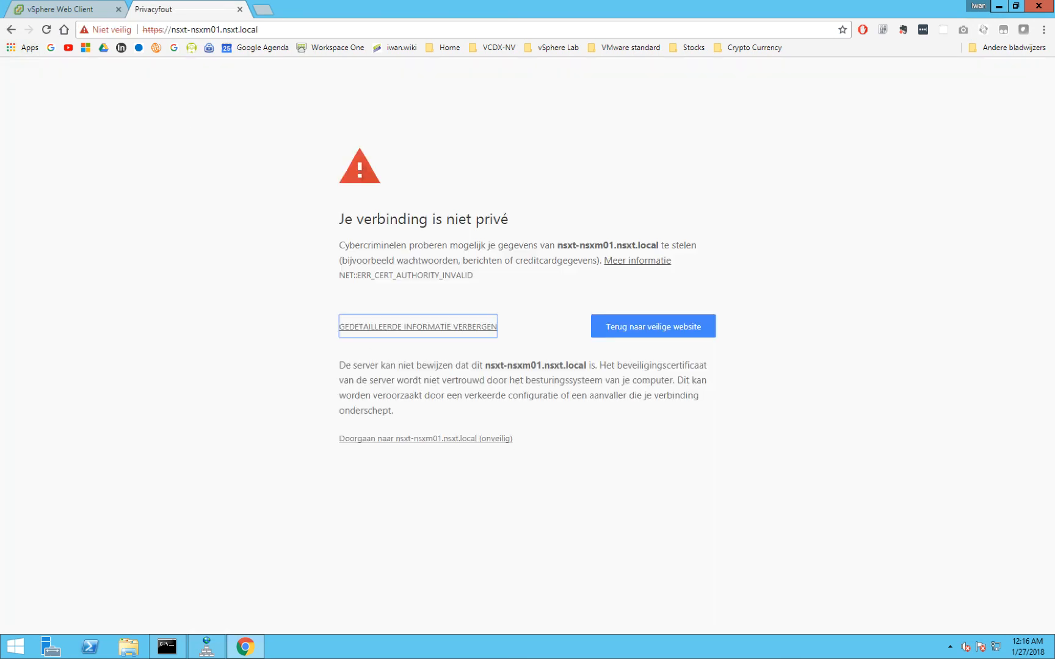
{"action": "left_click", "coordinate": [390, 438]}
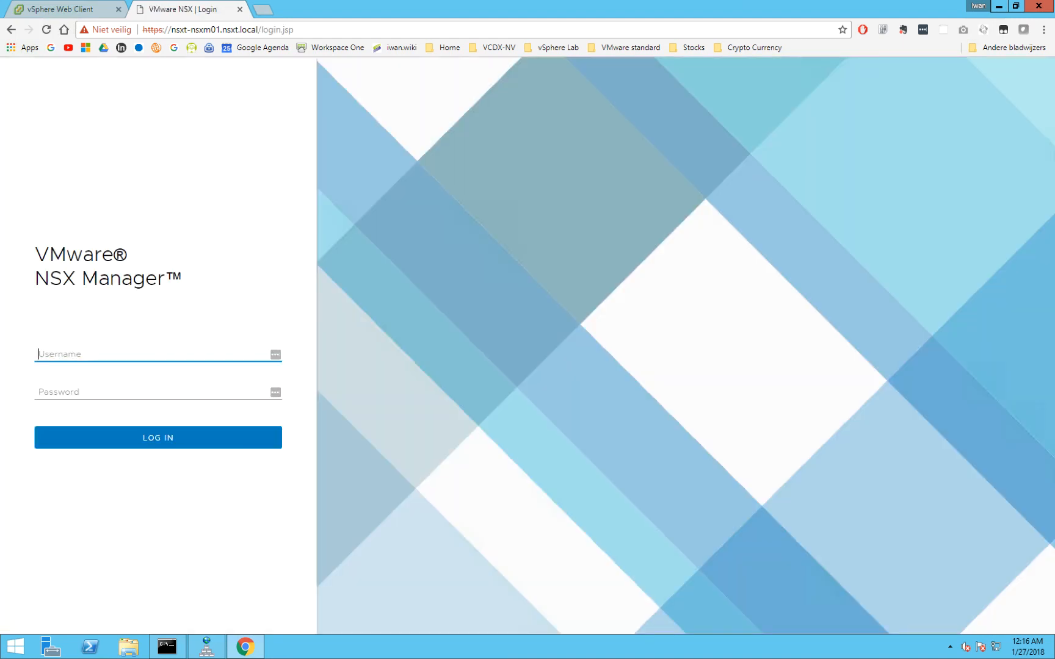
Log in to NSX Manager as admin with the account password.
{"action": "type", "text": "admin"}
{"action": "key", "text": "Tab"}
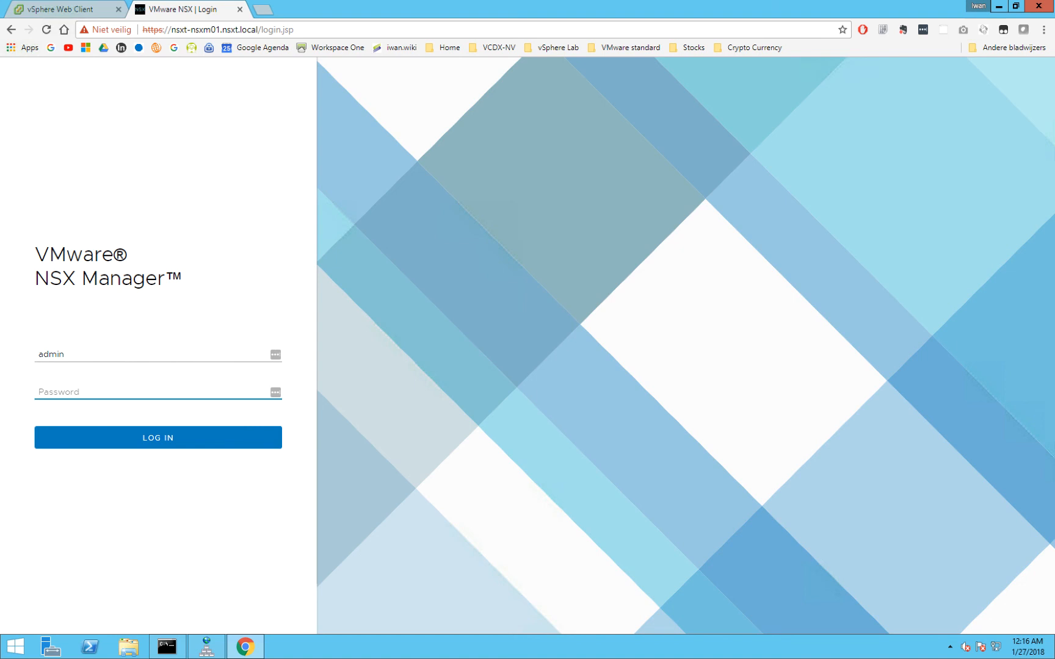
{"action": "type", "text": "••••••••••••••••"}
{"action": "key", "text": "Return"}
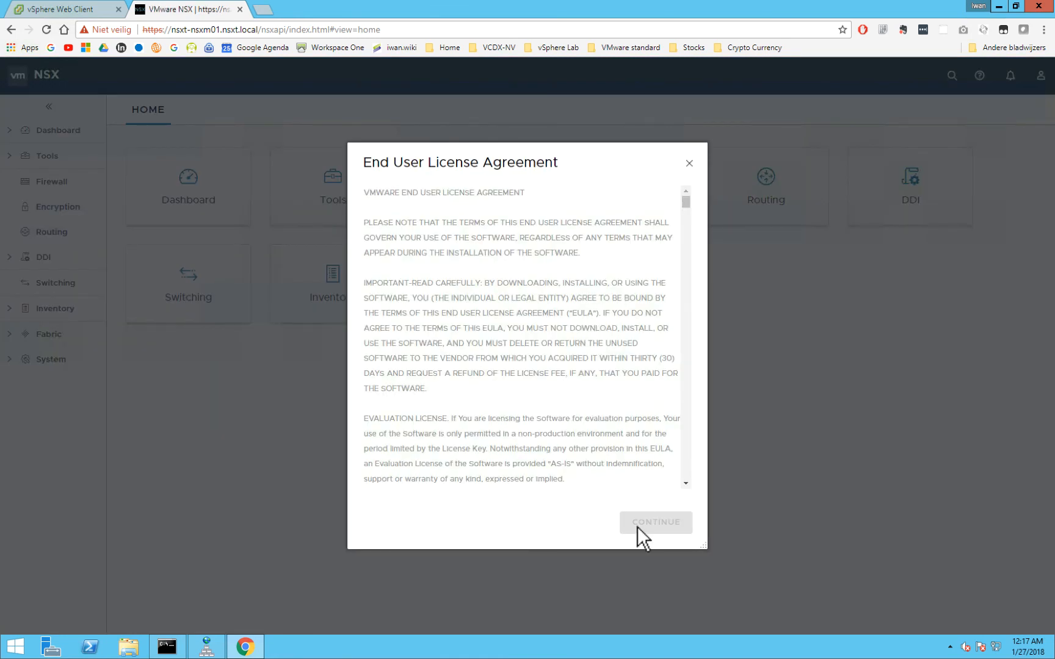
Accept the license agreement and open the Dashboard system overview.
{"action": "scroll", "coordinate": [684, 457], "scroll_direction": "down", "scroll_amount": 15}
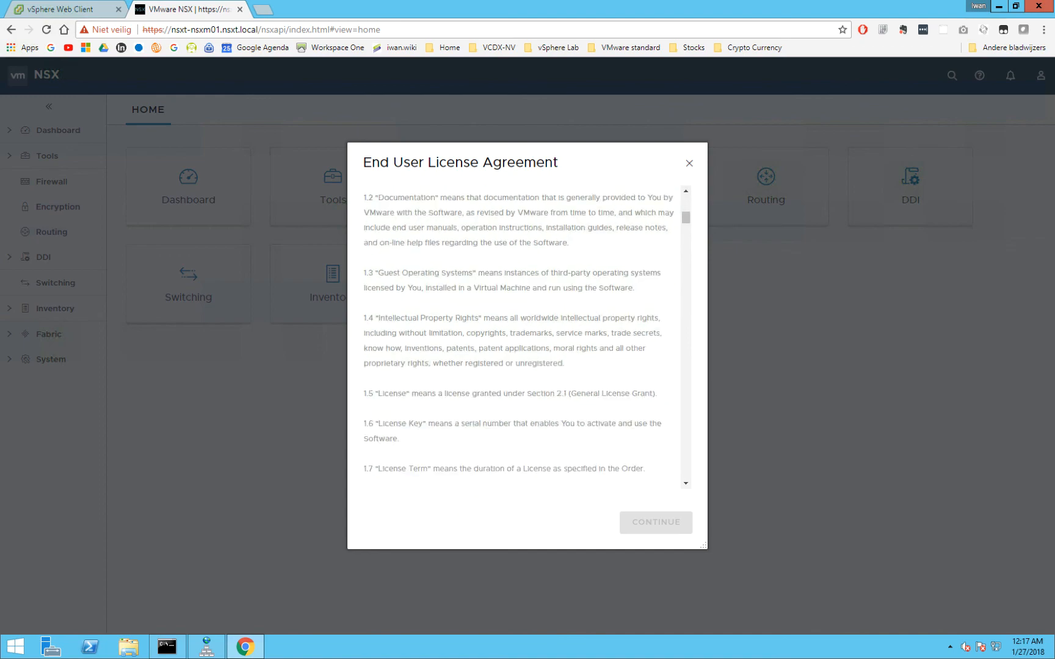
{"action": "scroll", "coordinate": [522, 336], "scroll_direction": "down", "scroll_amount": 20}
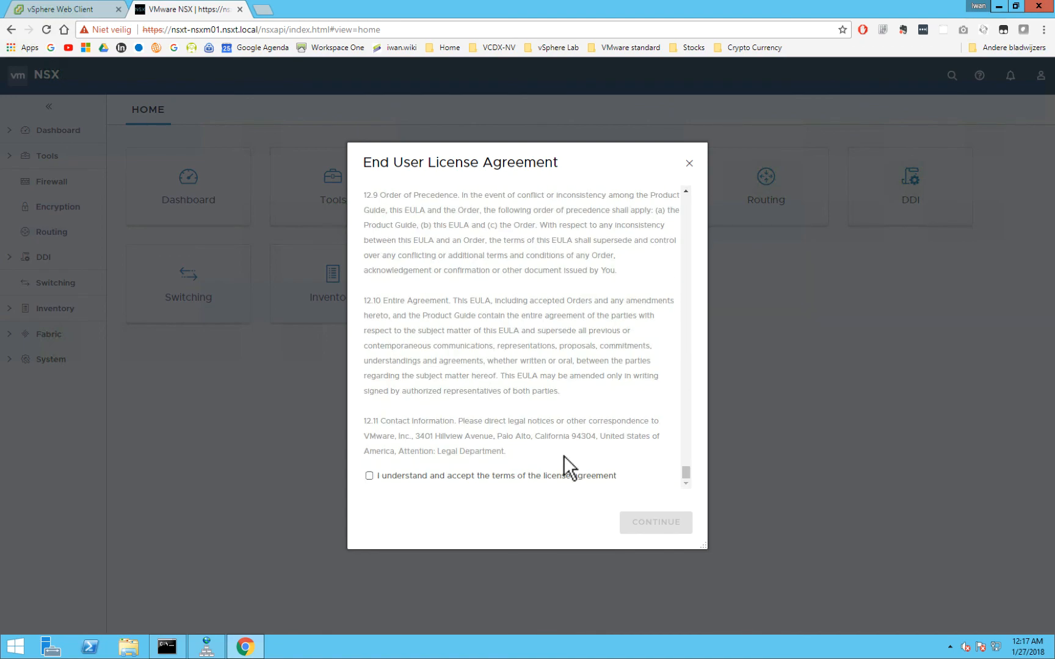
{"action": "left_click", "coordinate": [369, 477]}
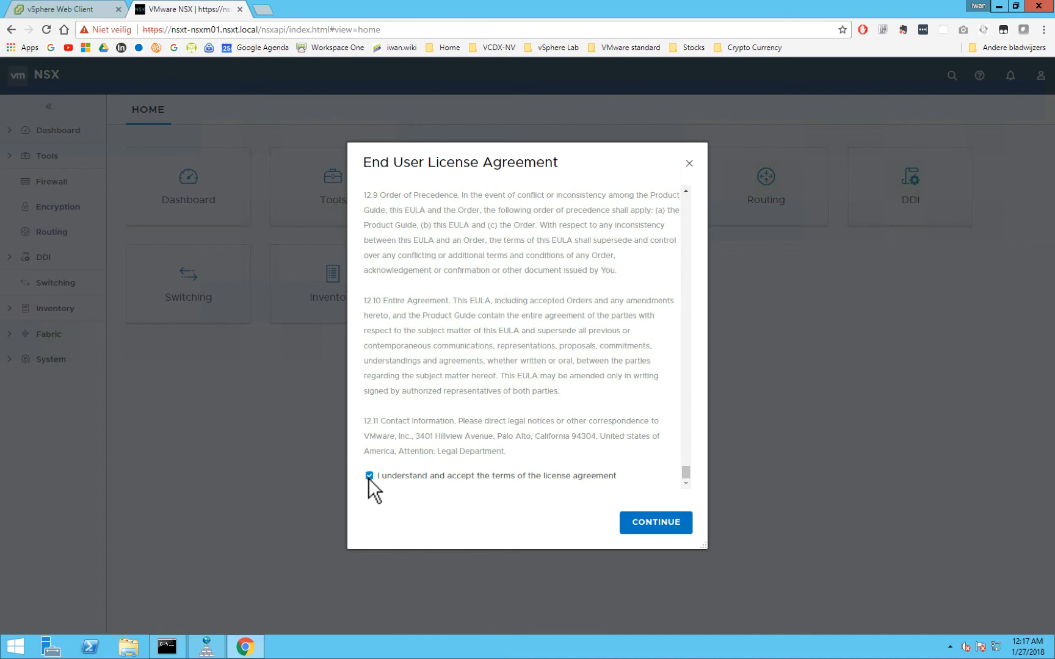
{"action": "left_click", "coordinate": [655, 524]}
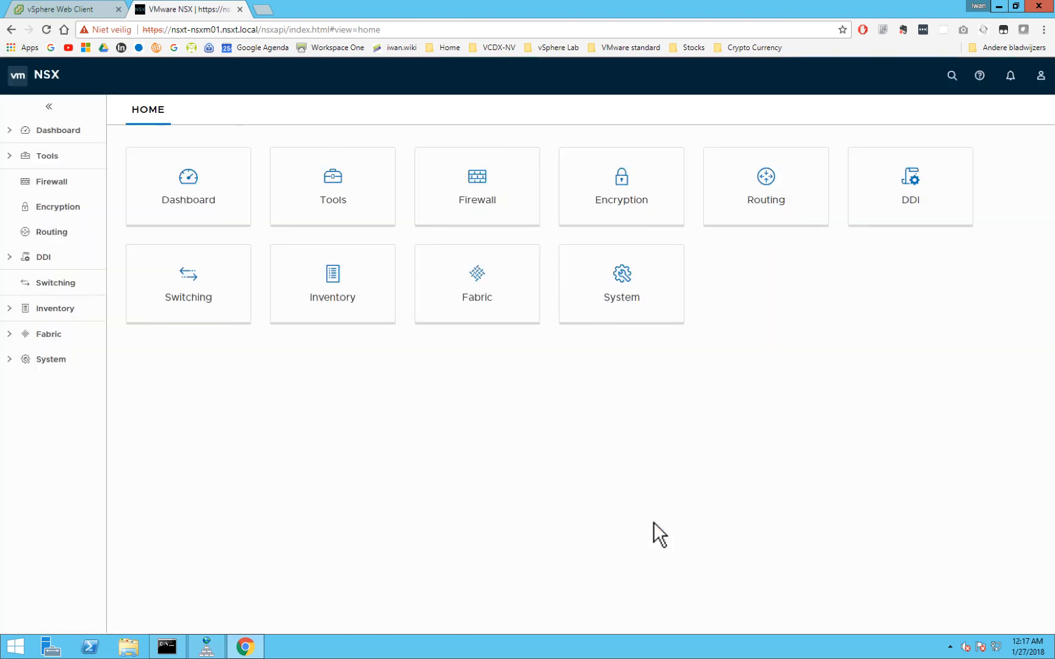
{"action": "left_click", "coordinate": [205, 203]}
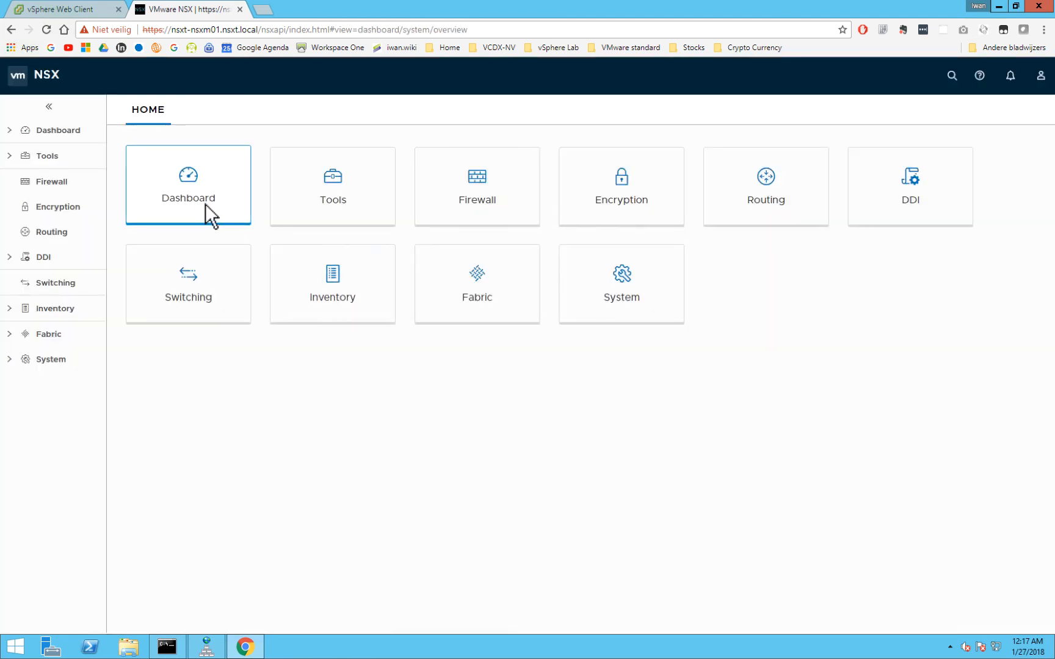